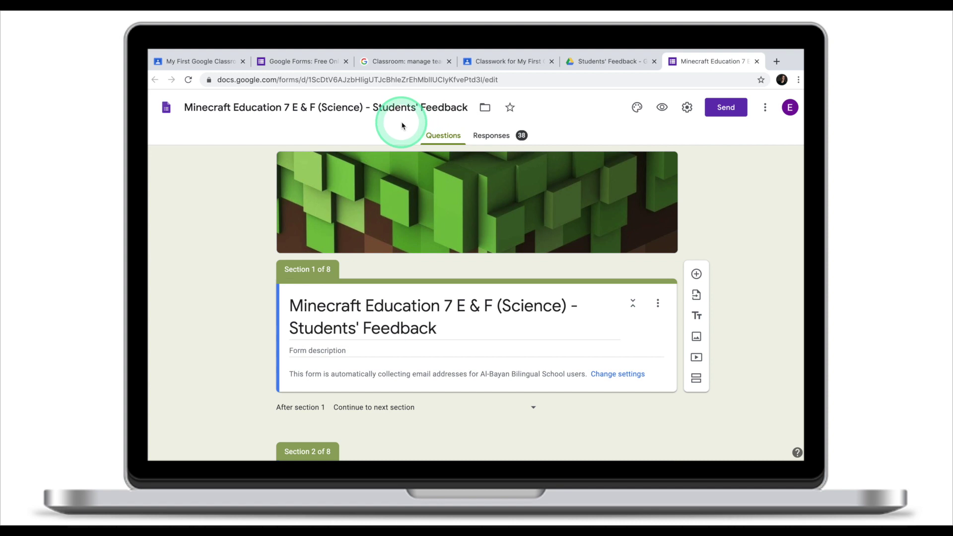
Preview the Students' Feedback form, advance to page 2 of 8, and return to editing
{"action": "scroll", "coordinate": [402, 125], "scroll_direction": "down", "scroll_amount": 10}
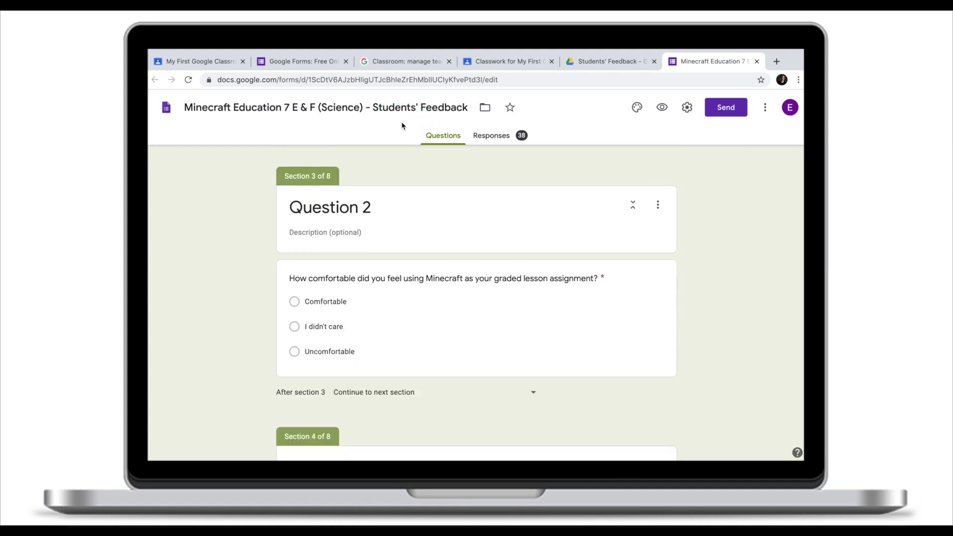
{"action": "scroll", "coordinate": [433, 270], "scroll_direction": "up", "scroll_amount": 10}
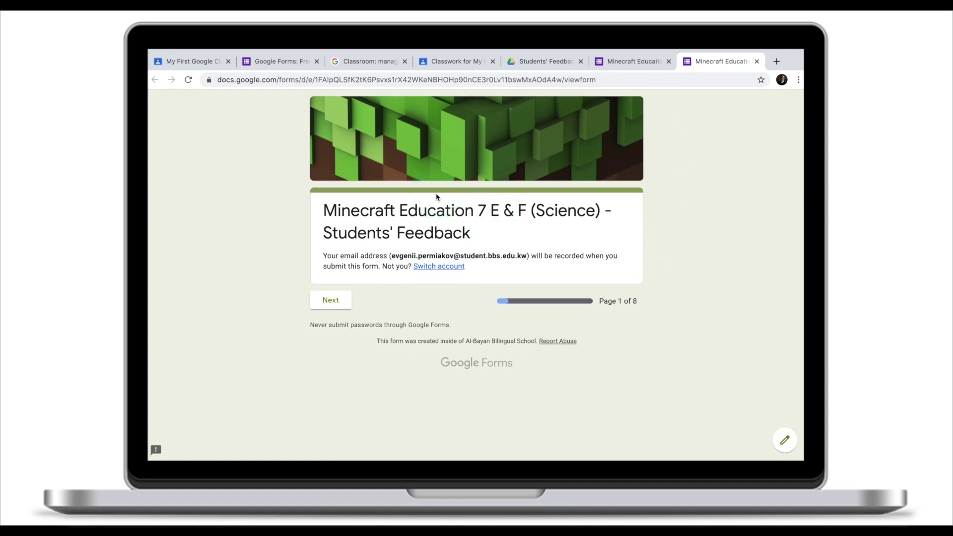
{"action": "left_click", "coordinate": [331, 300]}
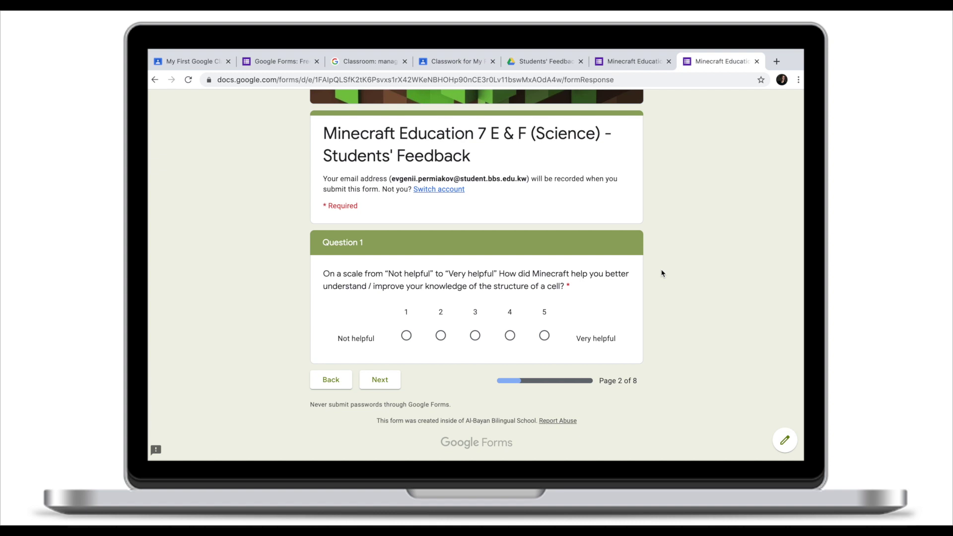
{"action": "scroll", "coordinate": [662, 273], "scroll_direction": "up", "scroll_amount": 1}
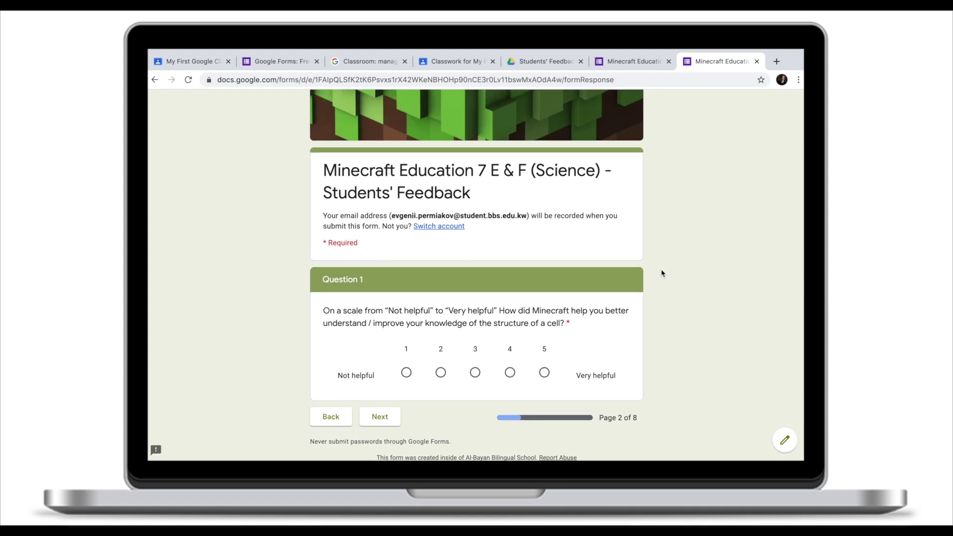
{"action": "scroll", "coordinate": [675, 255], "scroll_direction": "up", "scroll_amount": 1}
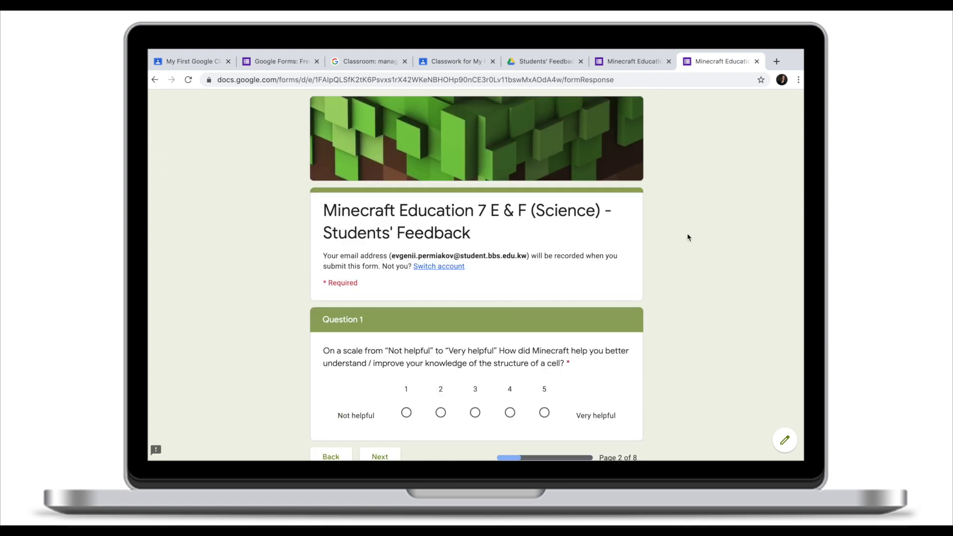
{"action": "left_click_drag", "start_coordinate": [687, 234], "coordinate": [785, 444]}
{"action": "left_click", "coordinate": [784, 442]}
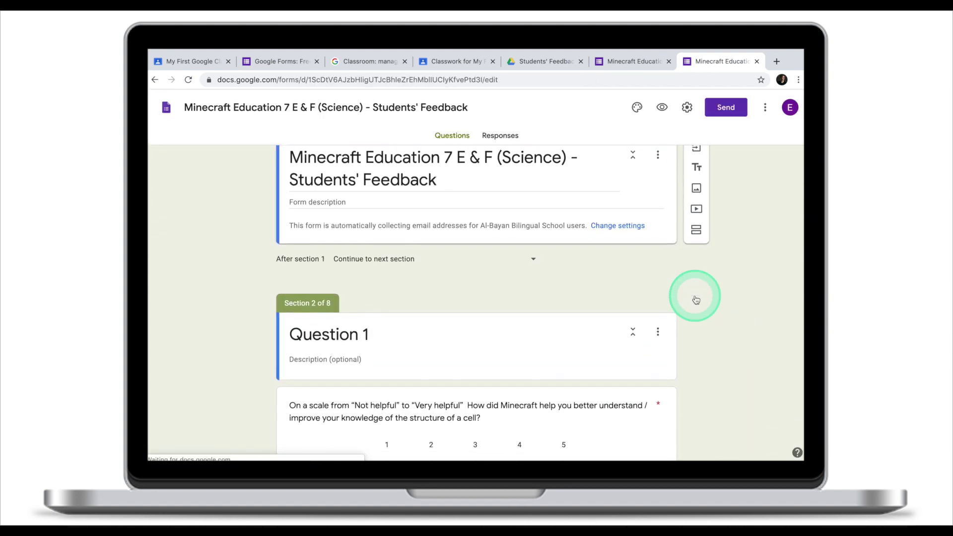
Look over the feedback form preview again and reopen it in the editor at Section 1
{"action": "scroll", "coordinate": [696, 299], "scroll_direction": "down", "scroll_amount": 3}
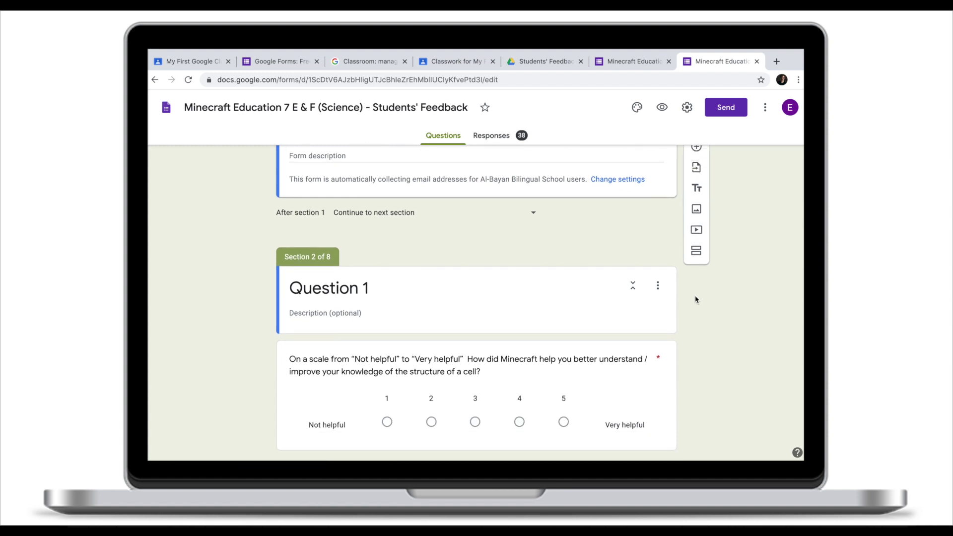
{"action": "scroll", "coordinate": [696, 299], "scroll_direction": "down", "scroll_amount": 5}
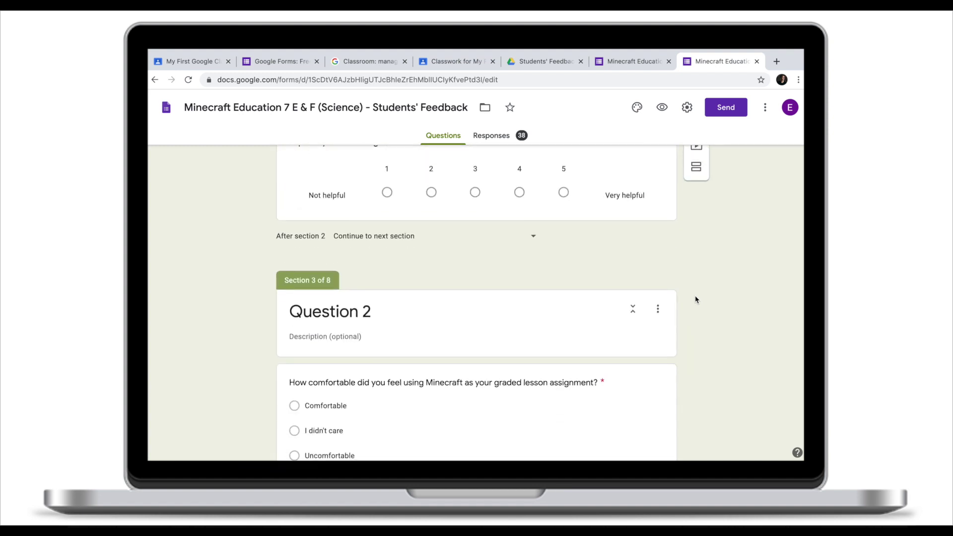
{"action": "scroll", "coordinate": [695, 297], "scroll_direction": "up", "scroll_amount": 12}
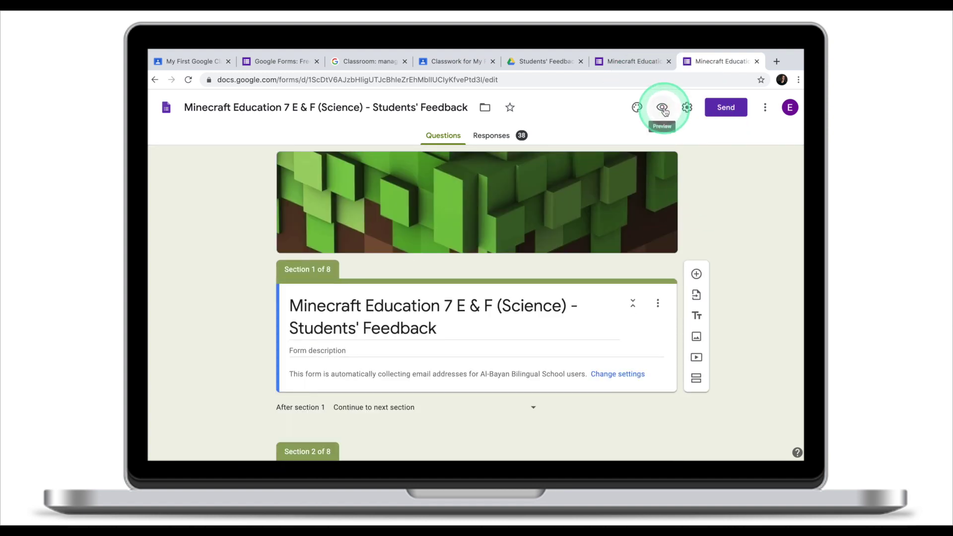
{"action": "scroll", "coordinate": [751, 272], "scroll_direction": "down", "scroll_amount": 1}
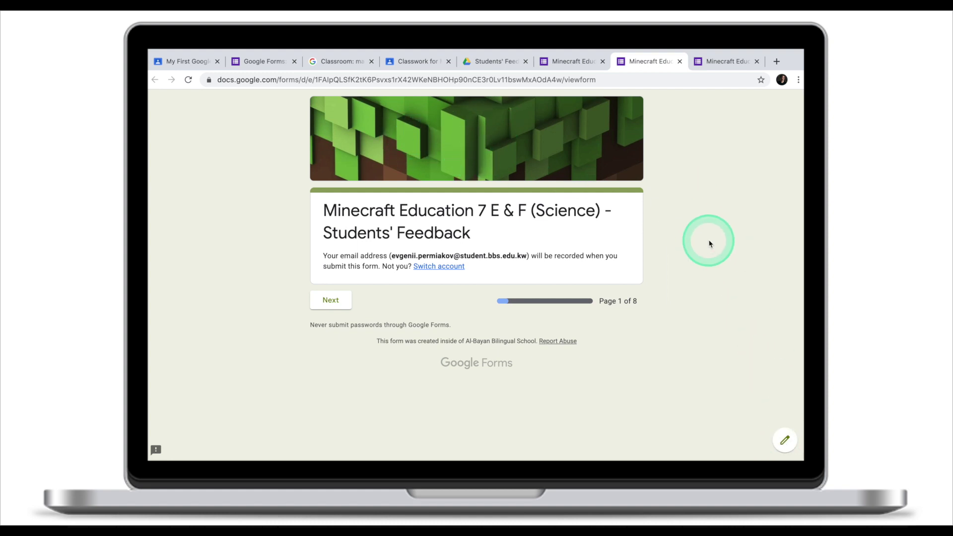
{"action": "left_click", "coordinate": [784, 441]}
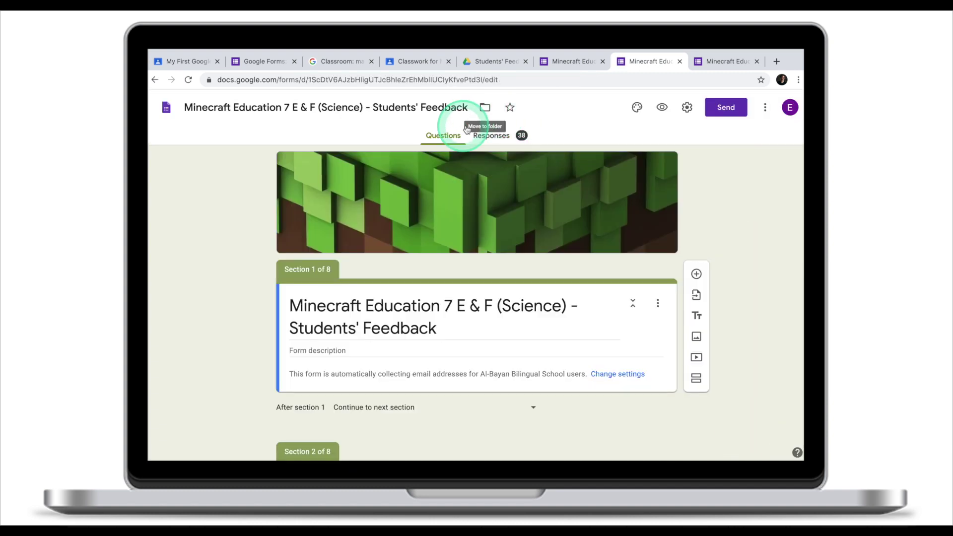
Review the Summary charts for the 38 responses, Questions 1 to 4
{"action": "left_click", "coordinate": [497, 142]}
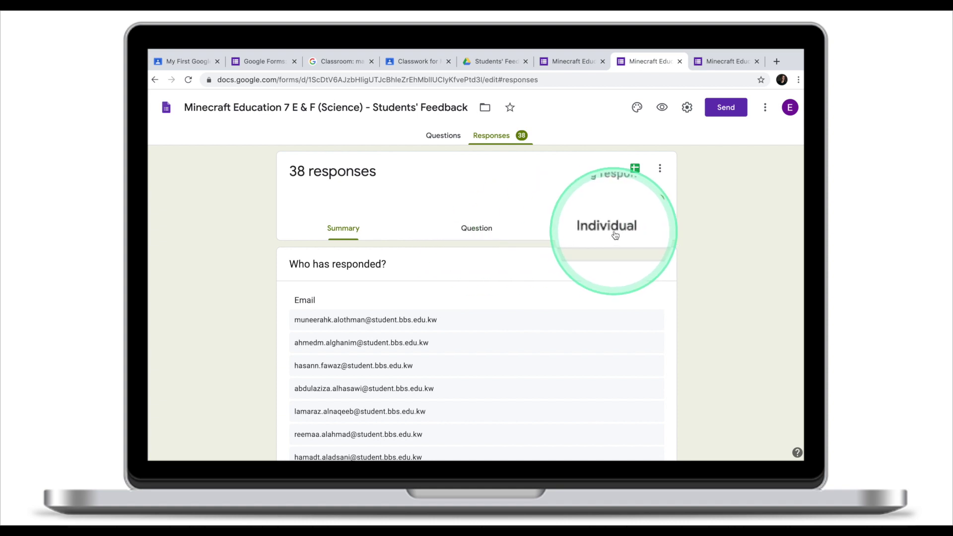
{"action": "scroll", "coordinate": [732, 317], "scroll_direction": "down", "scroll_amount": 7}
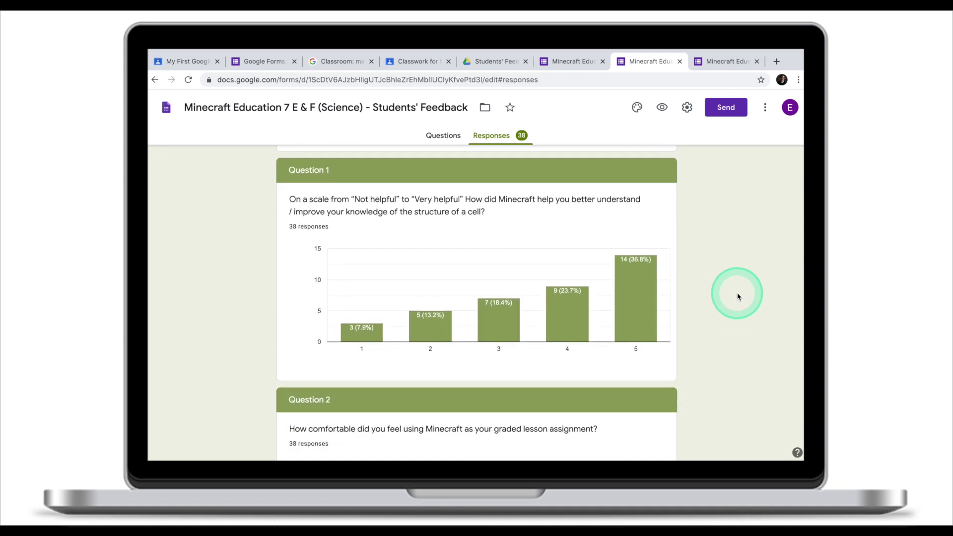
{"action": "scroll", "coordinate": [664, 281], "scroll_direction": "down", "scroll_amount": 5}
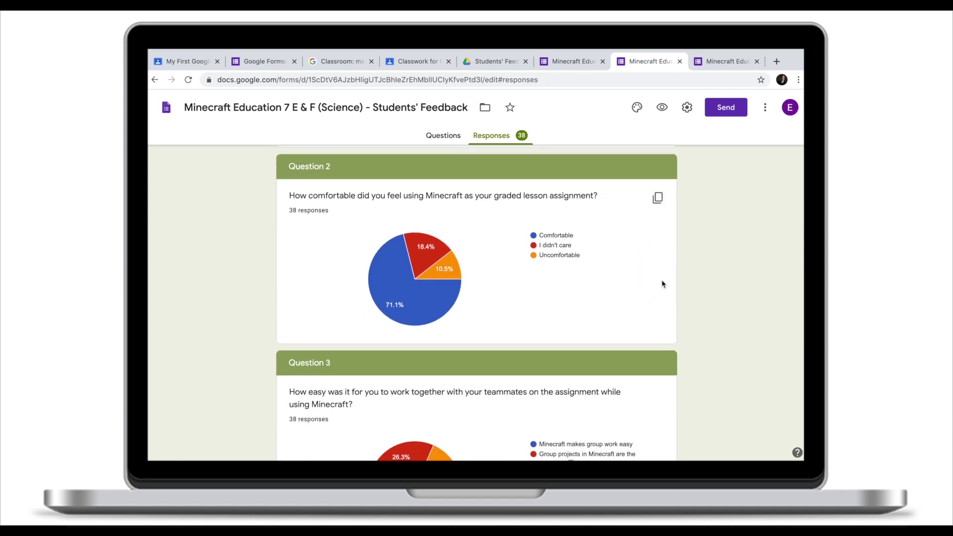
{"action": "scroll", "coordinate": [285, 249], "scroll_direction": "down", "scroll_amount": 3}
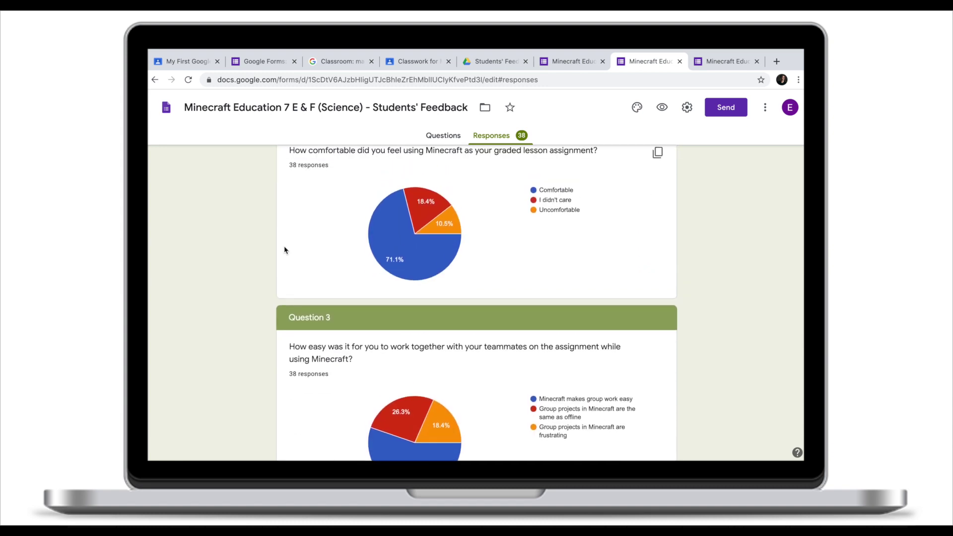
{"action": "scroll", "coordinate": [285, 249], "scroll_direction": "down", "scroll_amount": 1}
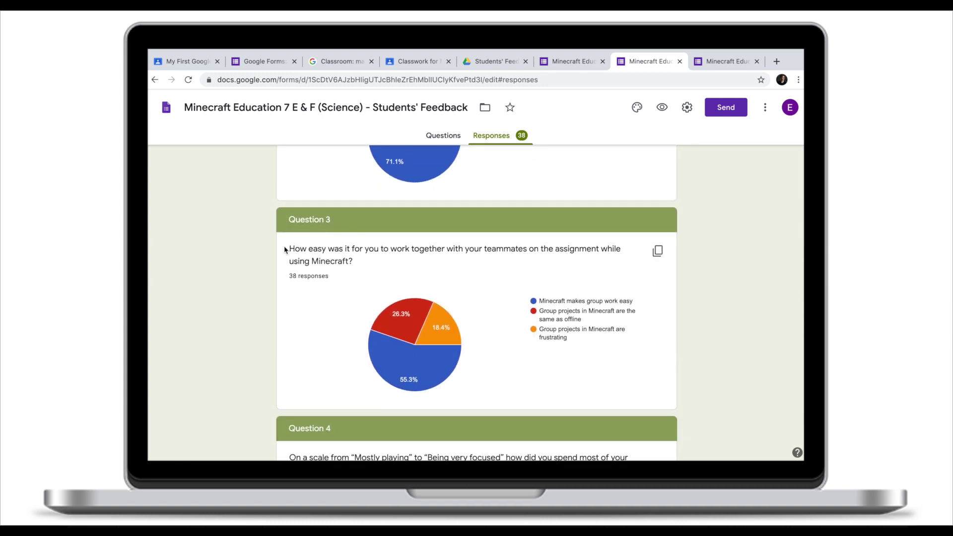
{"action": "scroll", "coordinate": [285, 249], "scroll_direction": "down", "scroll_amount": 2}
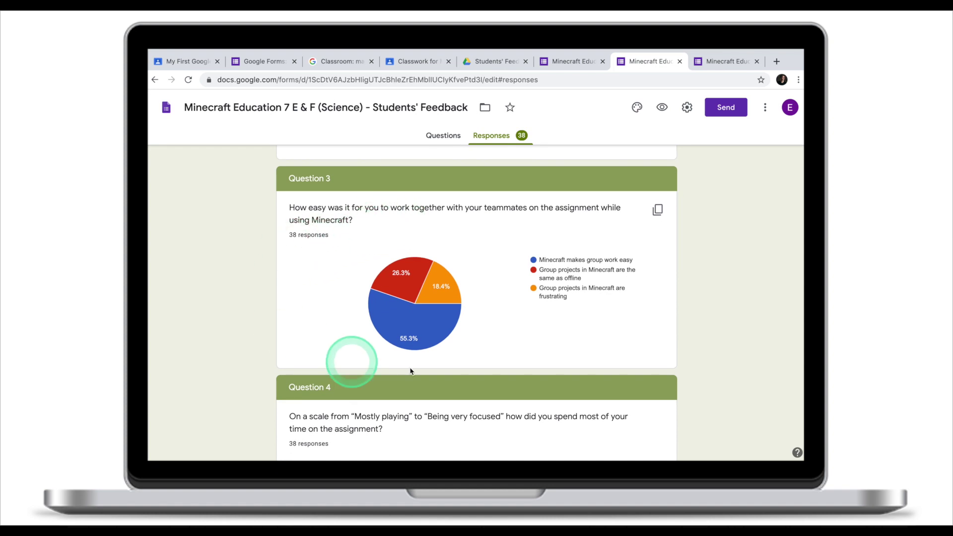
{"action": "scroll", "coordinate": [587, 270], "scroll_direction": "down", "scroll_amount": 8}
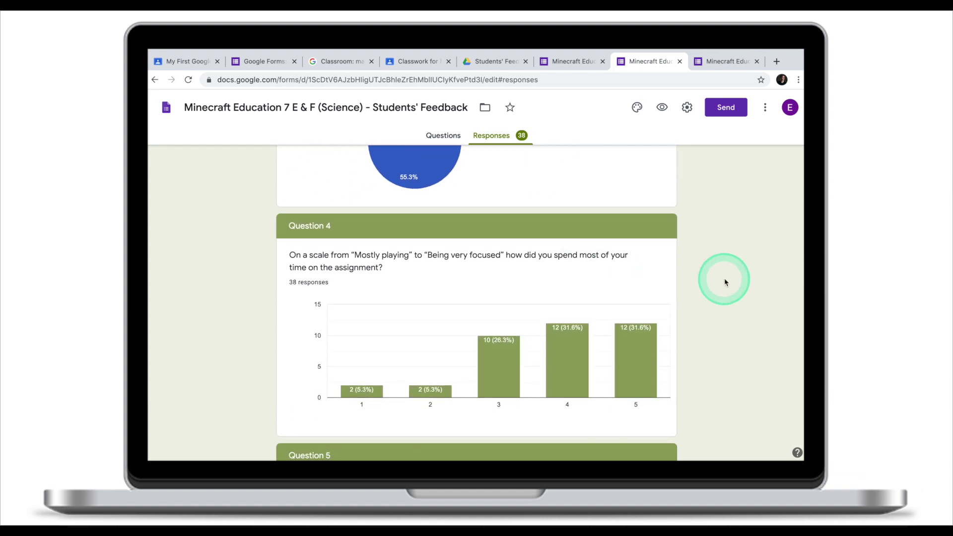
{"action": "scroll", "coordinate": [723, 279], "scroll_direction": "up", "scroll_amount": 8}
View the responses question by question, moving on to the next question's answers
{"action": "left_click", "coordinate": [477, 228]}
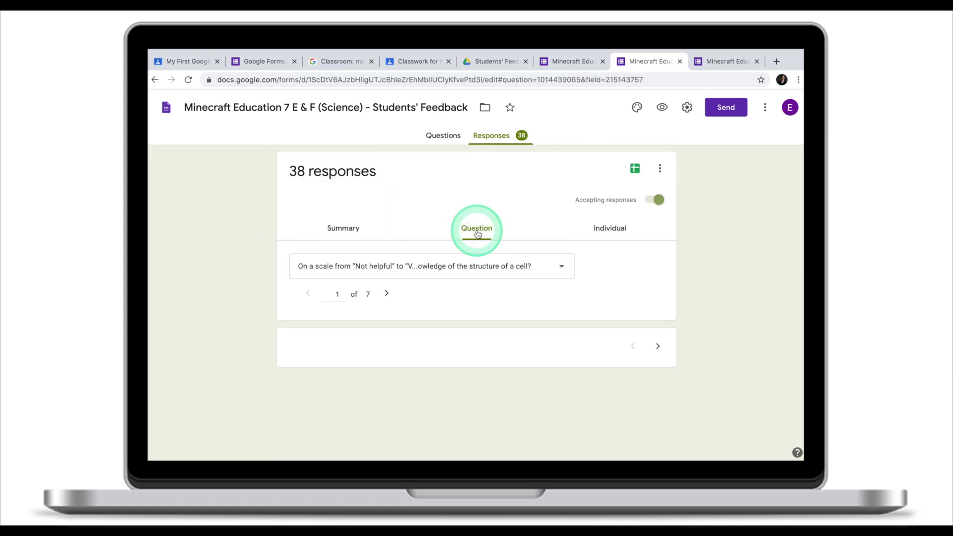
{"action": "scroll", "coordinate": [738, 323], "scroll_direction": "down", "scroll_amount": 3}
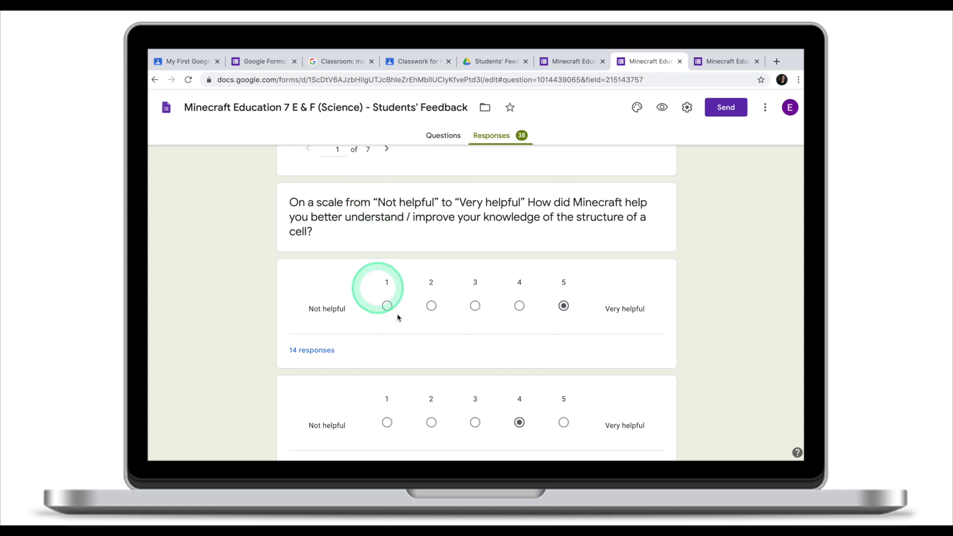
{"action": "left_click", "coordinate": [655, 402]}
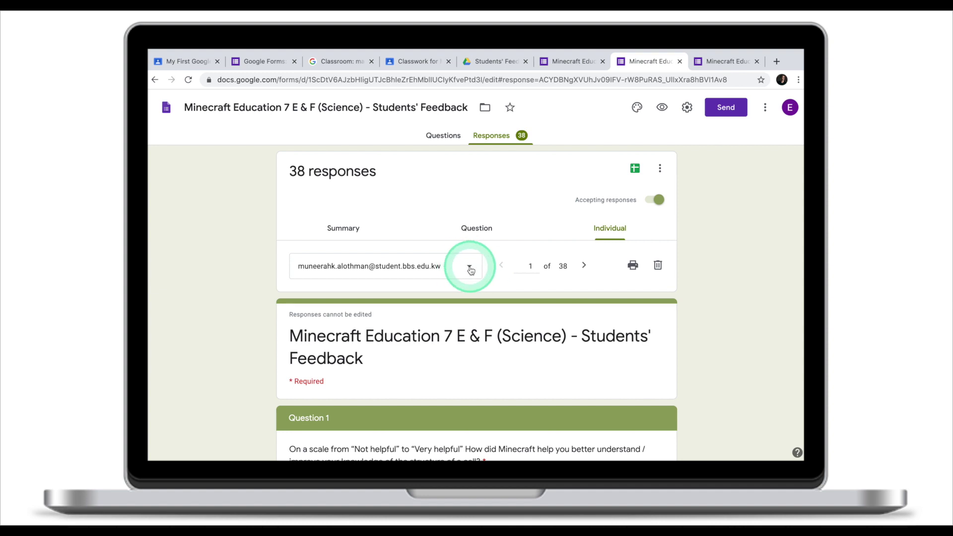
Select response 8 of 38 in the Individual view and read its answers
{"action": "left_click", "coordinate": [472, 271]}
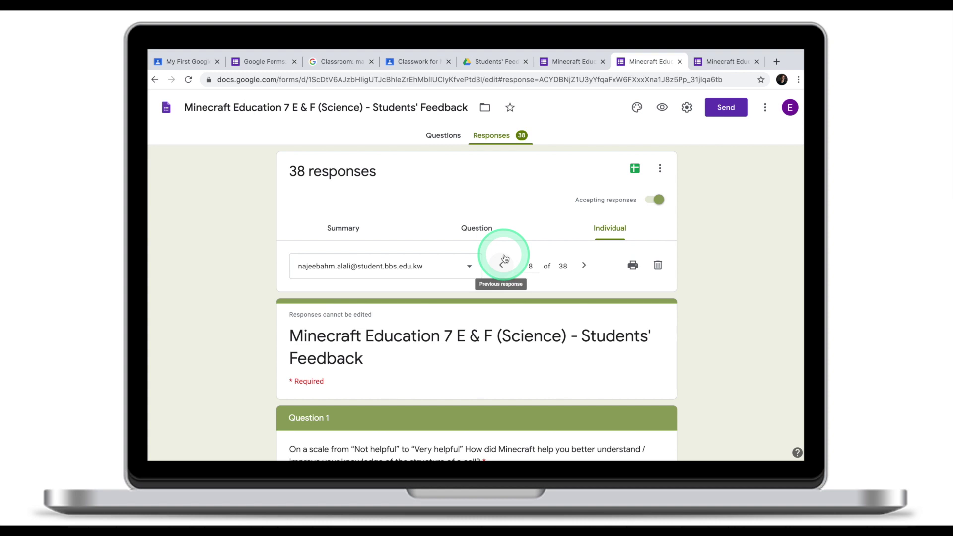
{"action": "left_click", "coordinate": [470, 268]}
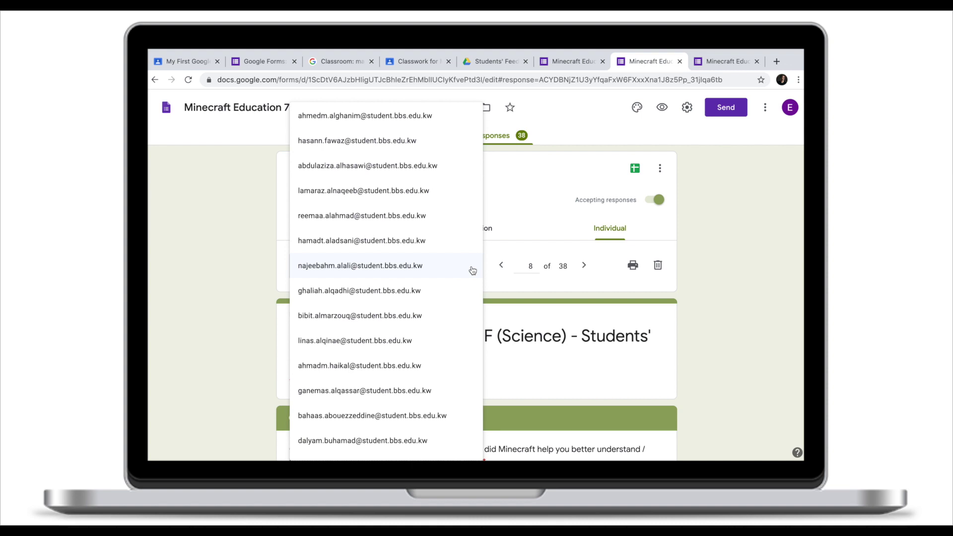
{"action": "left_click_drag", "start_coordinate": [472, 270], "coordinate": [685, 254]}
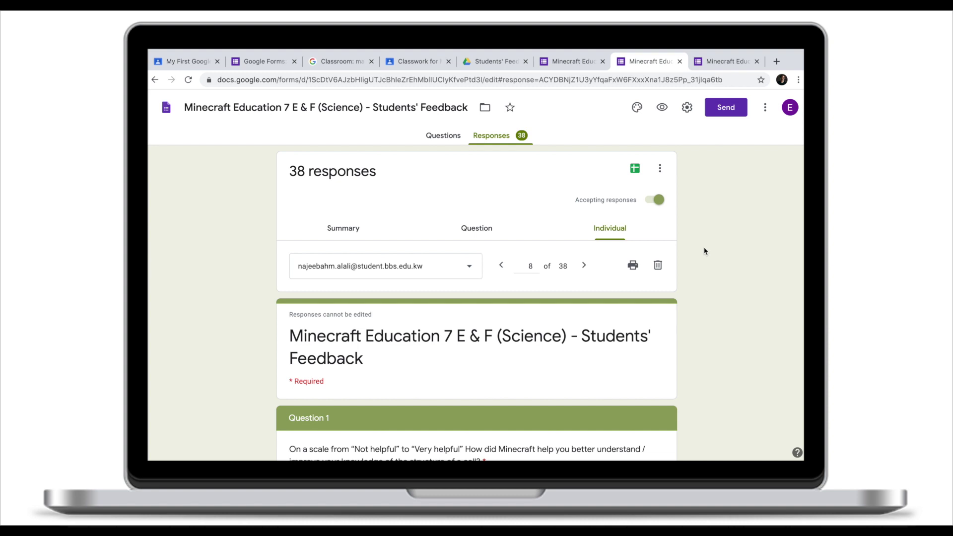
{"action": "left_click", "coordinate": [704, 251]}
{"action": "left_click", "coordinate": [704, 251]}
{"action": "scroll", "coordinate": [697, 253], "scroll_direction": "down", "scroll_amount": 2}
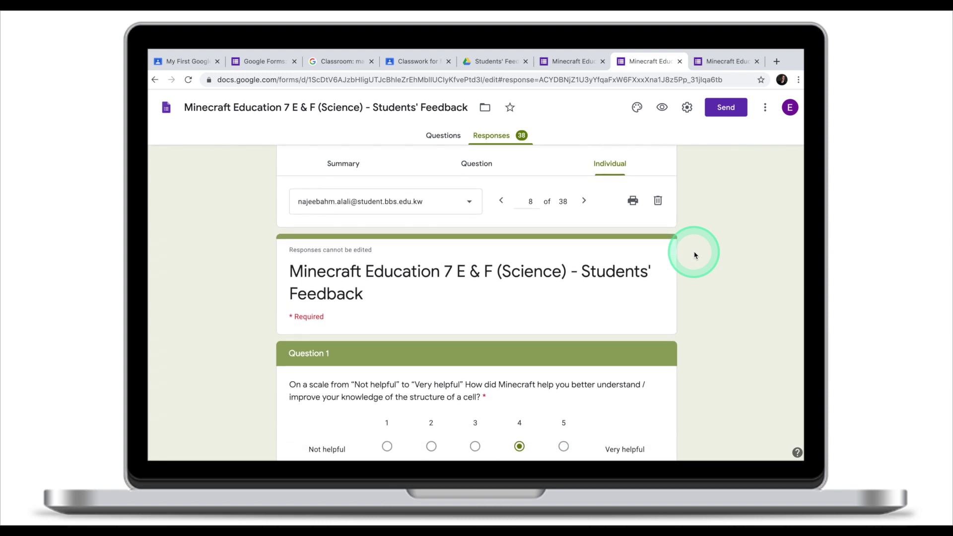
{"action": "scroll", "coordinate": [695, 254], "scroll_direction": "down", "scroll_amount": 3}
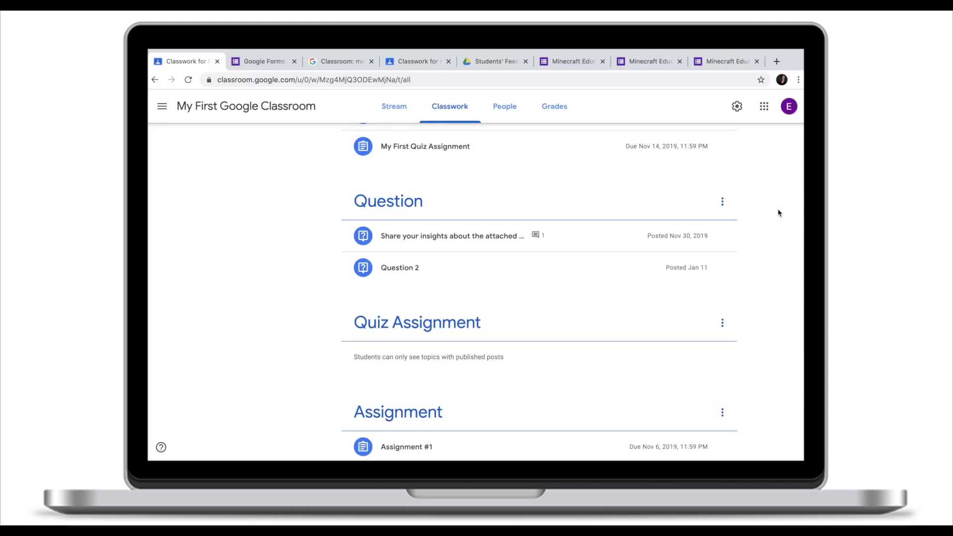
Start a new quiz assignment on the Classwork page, then discard it without posting
{"action": "left_click", "coordinate": [394, 106]}
{"action": "left_click", "coordinate": [450, 106]}
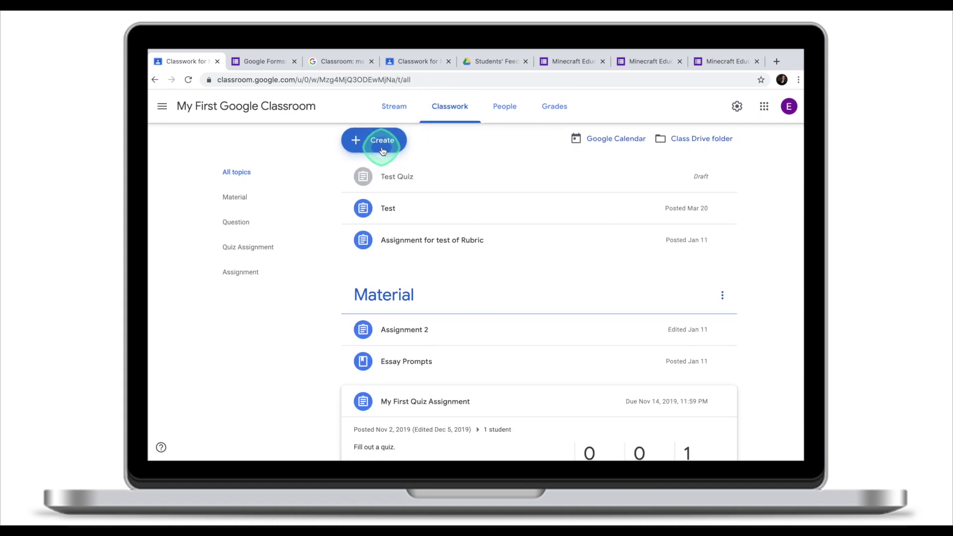
{"action": "left_click", "coordinate": [383, 151]}
{"action": "left_click", "coordinate": [379, 188]}
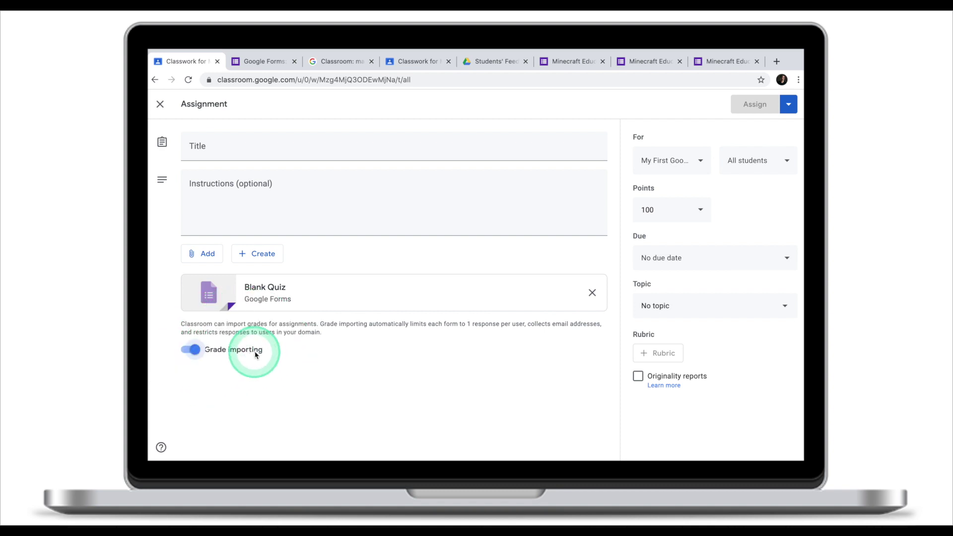
{"action": "left_click", "coordinate": [160, 105]}
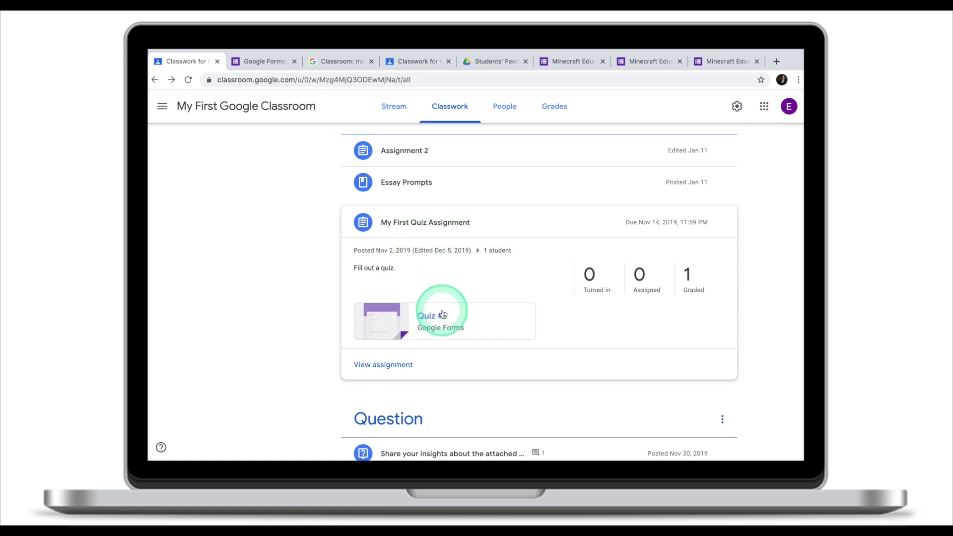
Check My First Quiz Assignment's student work and the student's 2/3 quiz grade
{"action": "left_click", "coordinate": [387, 367]}
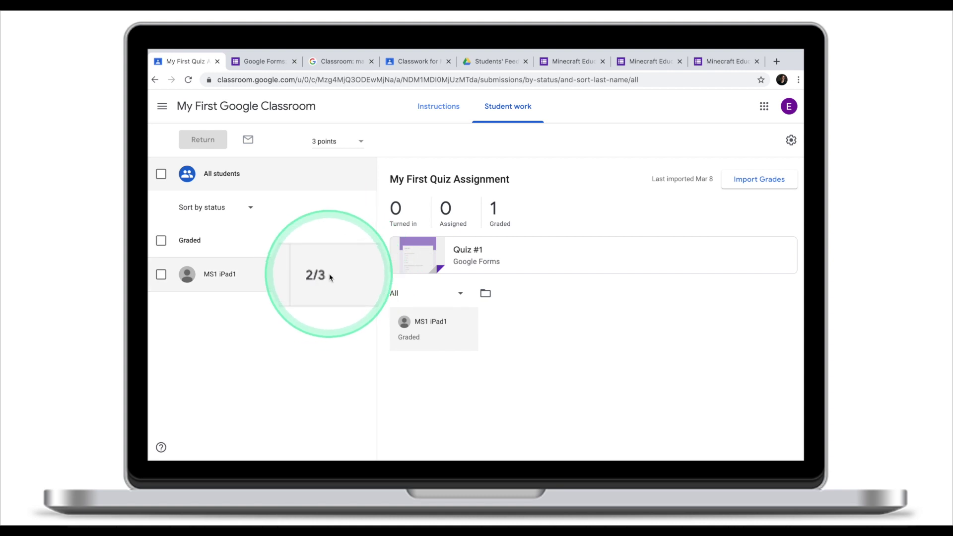
{"action": "left_click", "coordinate": [329, 279]}
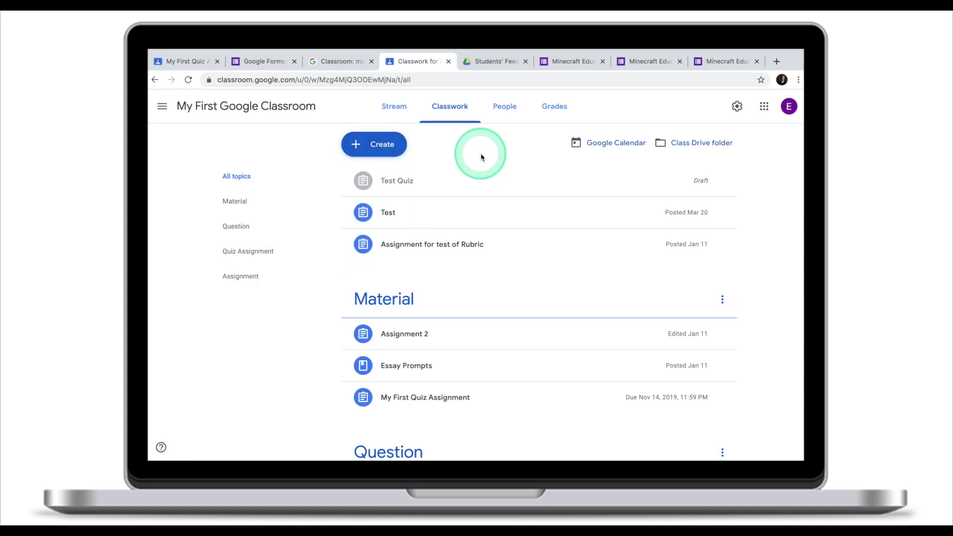
Start a new quiz assignment draft and look at its attached Blank Quiz form
{"action": "left_click", "coordinate": [377, 145]}
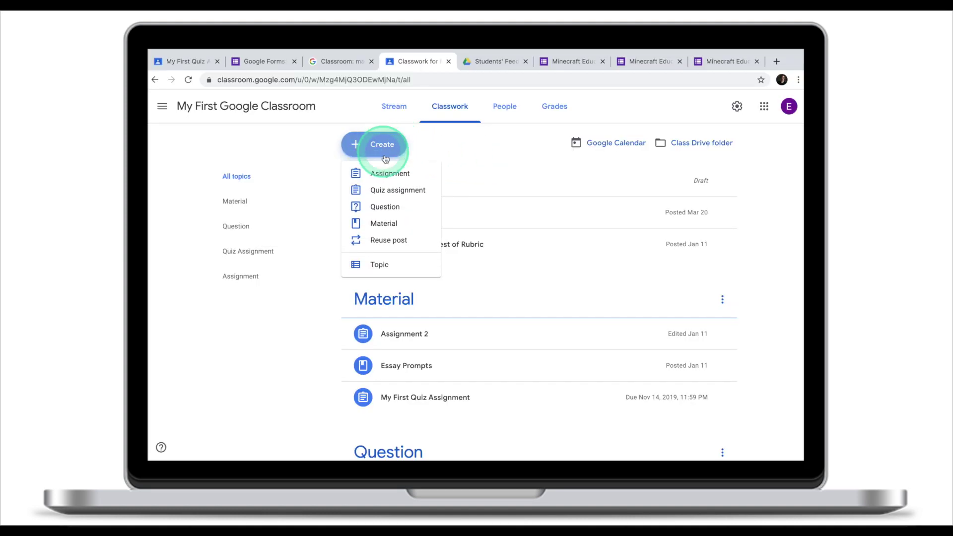
{"action": "left_click", "coordinate": [391, 191]}
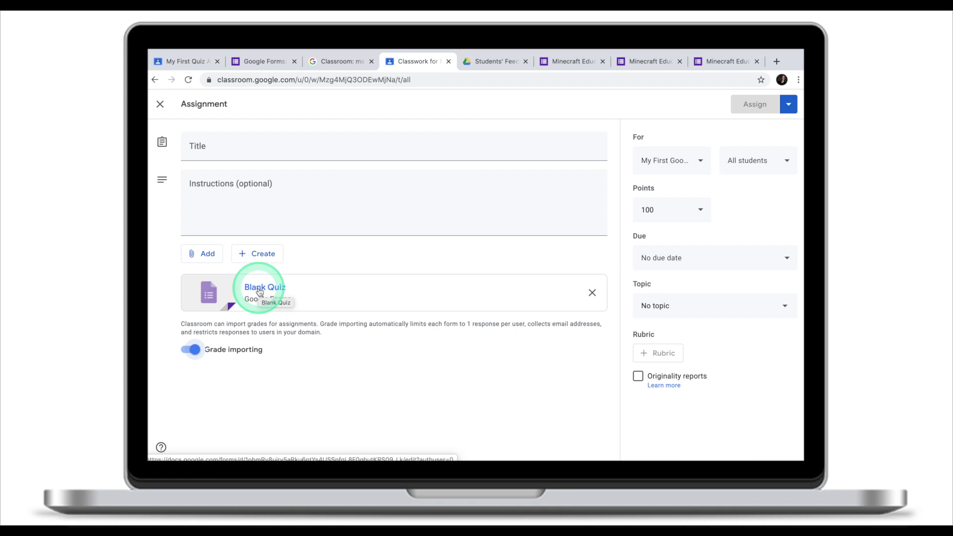
{"action": "left_click", "coordinate": [258, 291]}
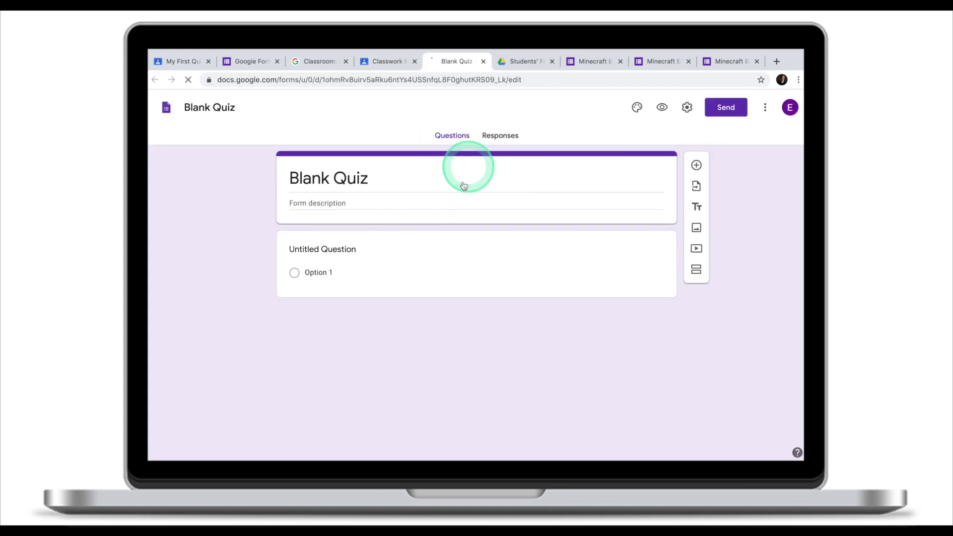
{"action": "left_click", "coordinate": [390, 63]}
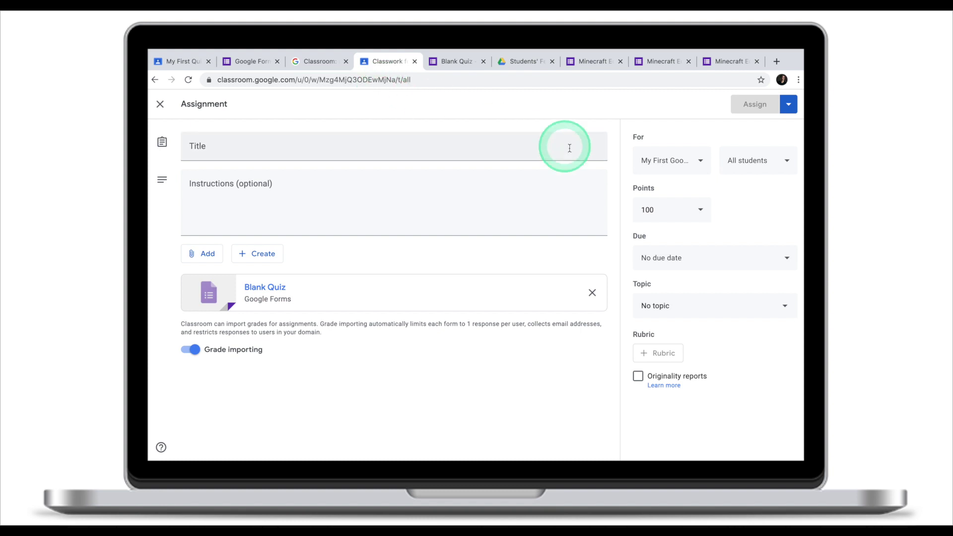
Check the draft's For class list, then switch to Google Drive and a new browser tab
{"action": "left_click", "coordinate": [689, 166]}
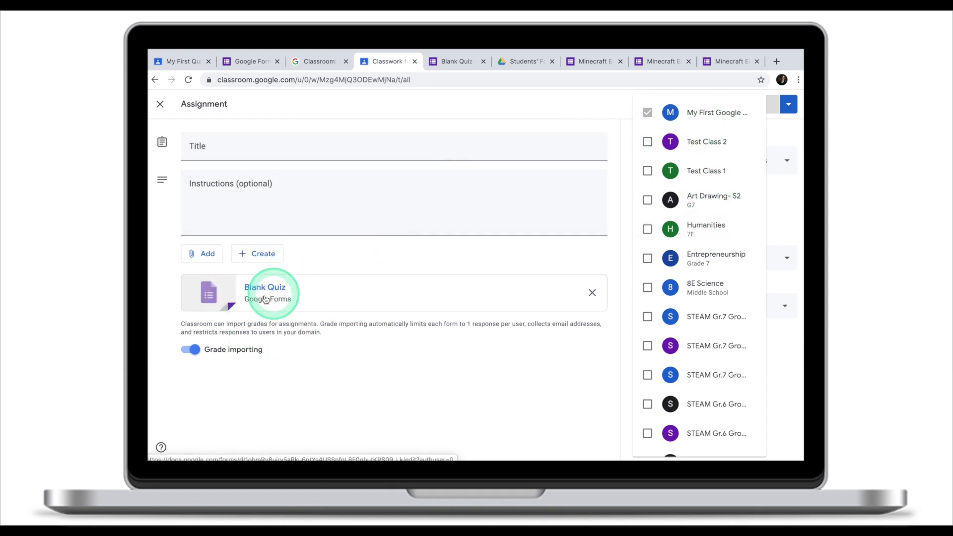
{"action": "left_click", "coordinate": [416, 258]}
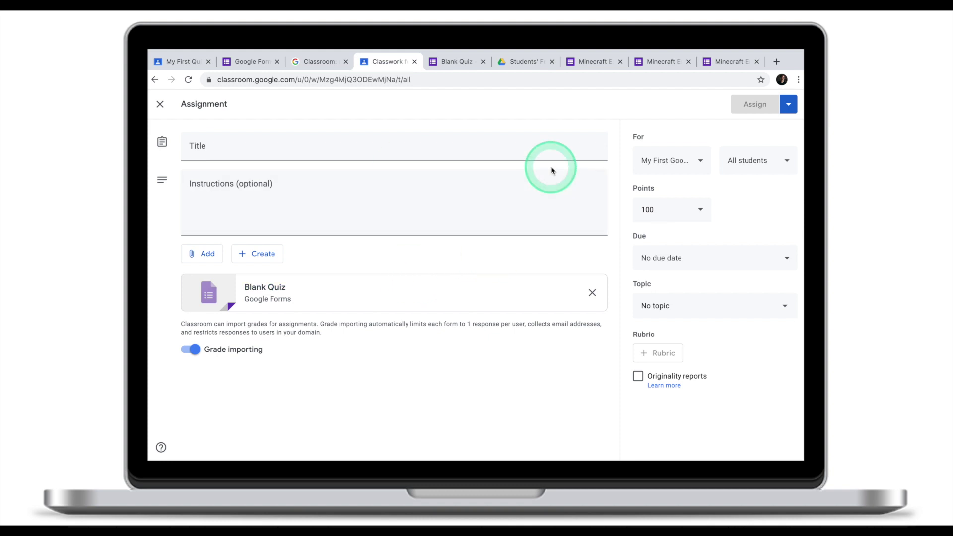
{"action": "left_click", "coordinate": [529, 62]}
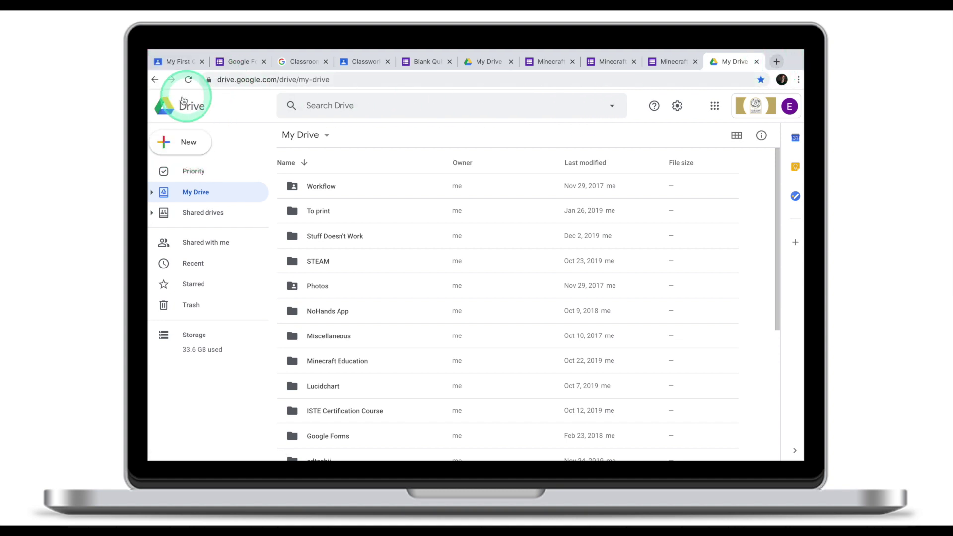
{"action": "left_click", "coordinate": [778, 62]}
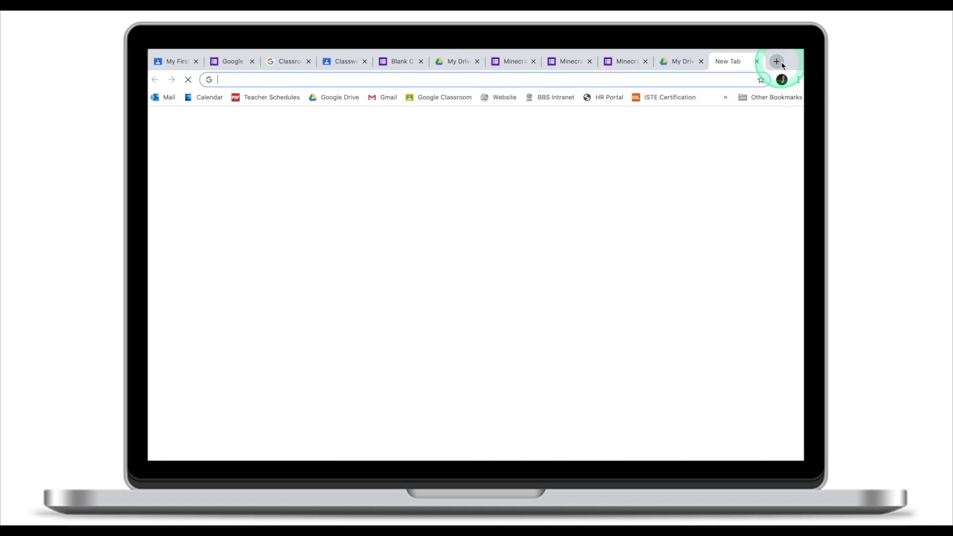
Go to google.com and open Google Drive's My Drive from the Google apps grid
{"action": "type", "text": "goo"}
{"action": "key", "text": "Return"}
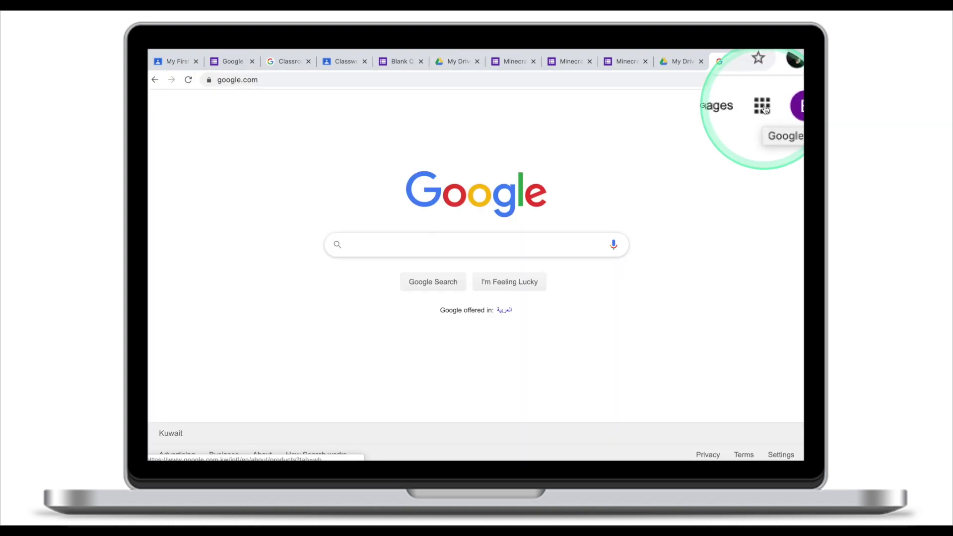
{"action": "left_click", "coordinate": [762, 108]}
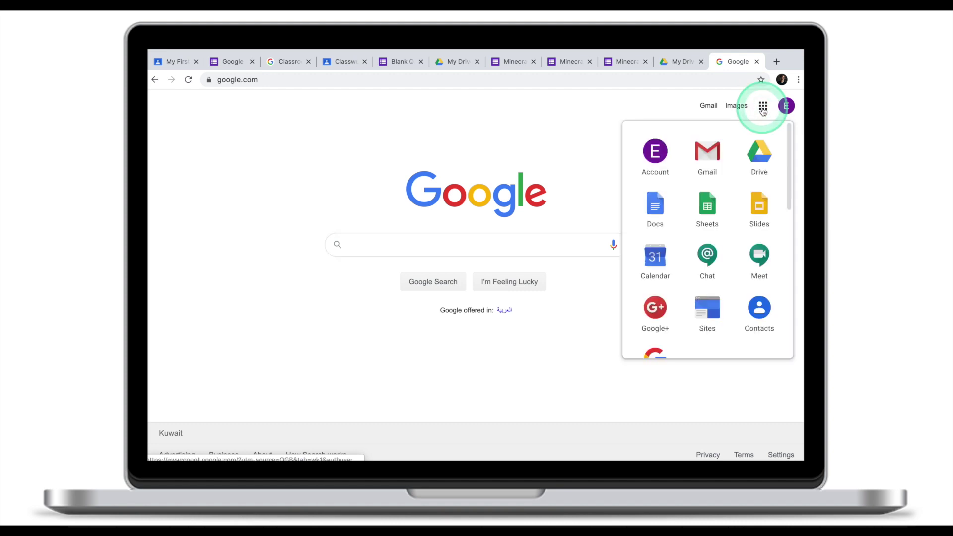
{"action": "left_click", "coordinate": [760, 158]}
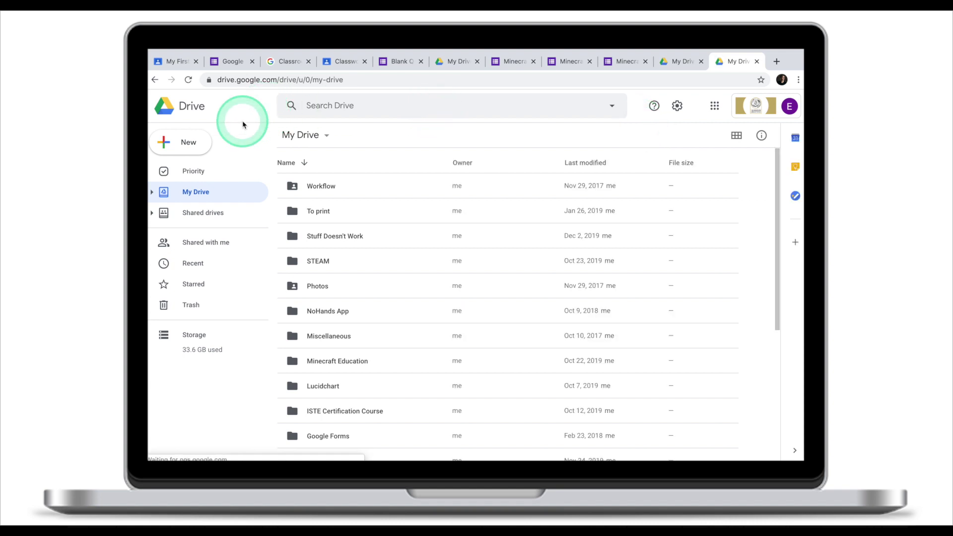
{"action": "left_click", "coordinate": [188, 149]}
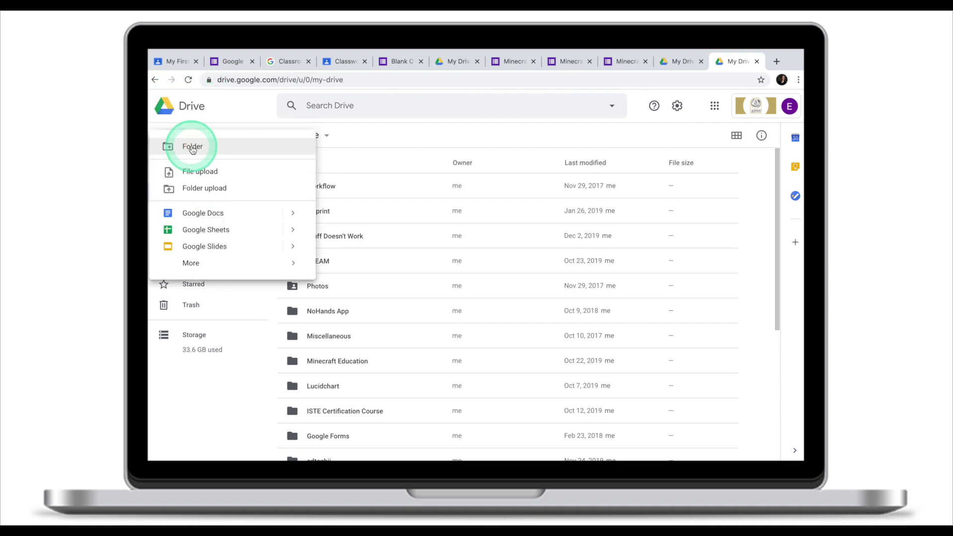
Create a 'Google Forms & Quizzes' folder in My Drive and open it
{"action": "left_click", "coordinate": [191, 147]}
{"action": "type", "text": "Google "}
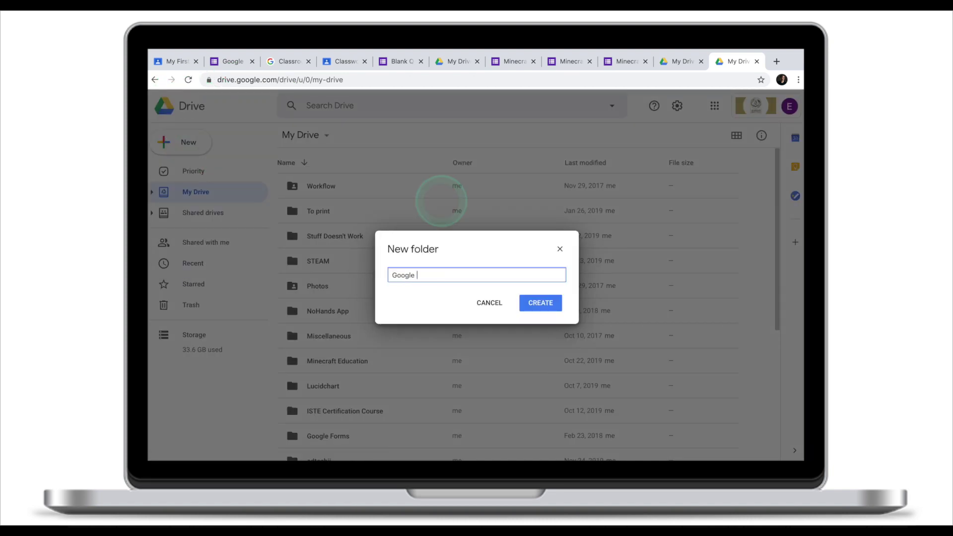
{"action": "type", "text": "Forms & Quizzes"}
{"action": "left_click", "coordinate": [546, 304]}
{"action": "left_click", "coordinate": [350, 276]}
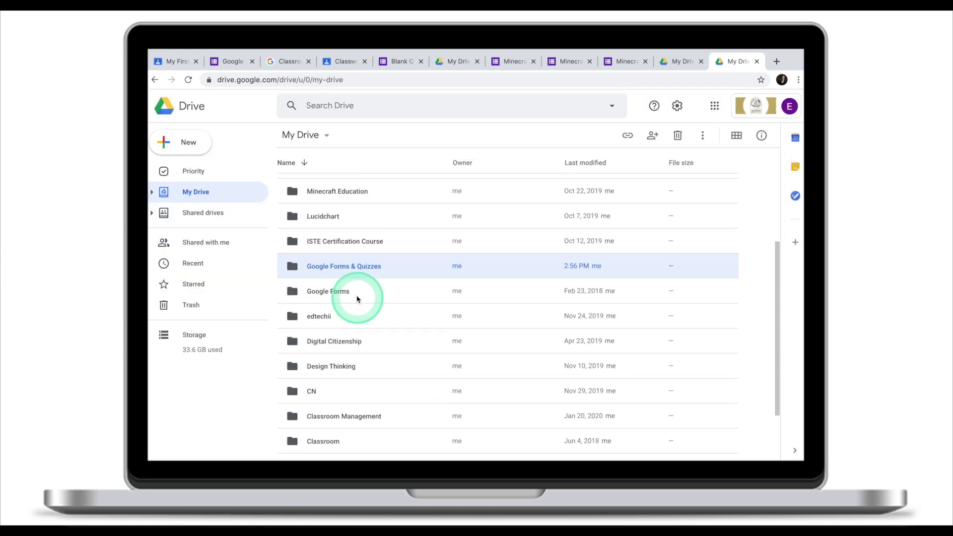
{"action": "double_click", "coordinate": [350, 273]}
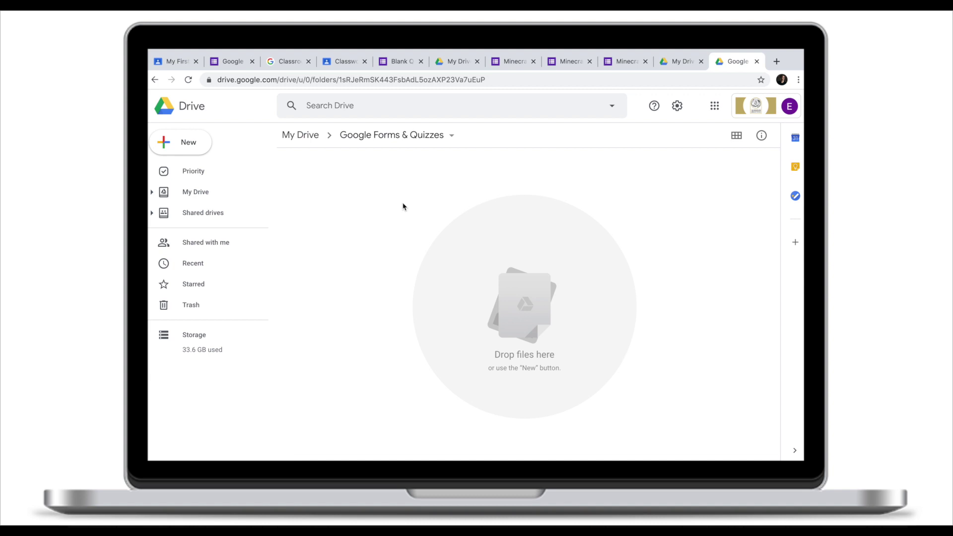
Create an 'English Quiz' folder inside it and open that folder
{"action": "right_click", "coordinate": [377, 200]}
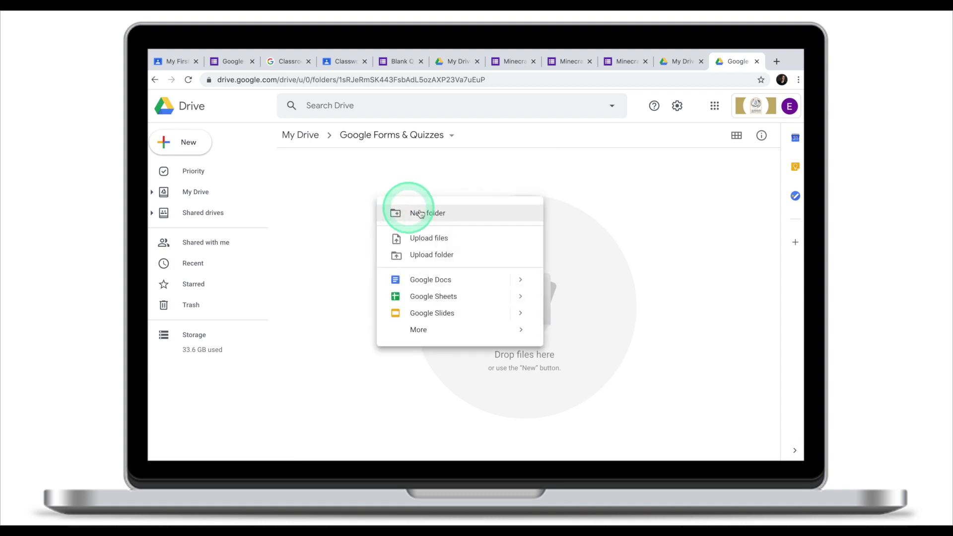
{"action": "left_click", "coordinate": [426, 214]}
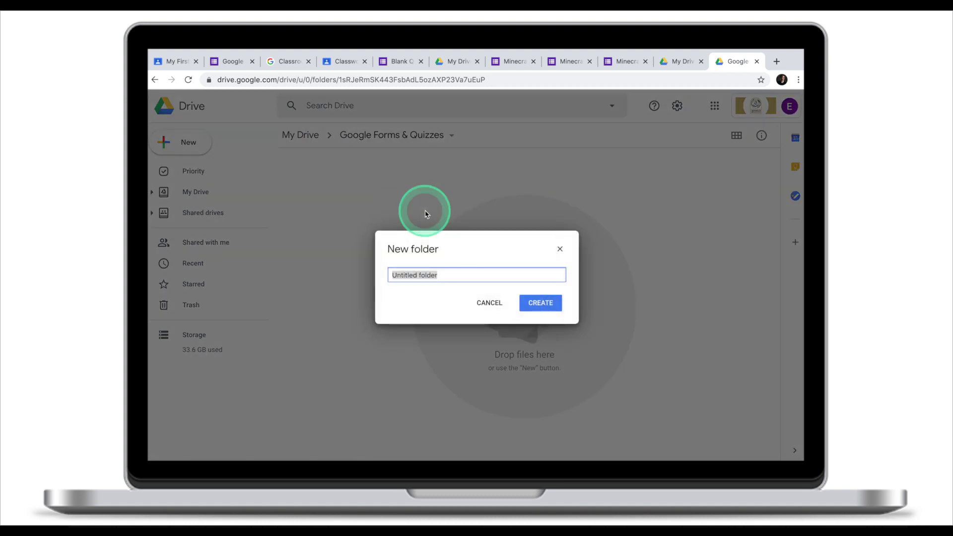
{"action": "type", "text": "English Quiz"}
{"action": "left_click", "coordinate": [543, 303]}
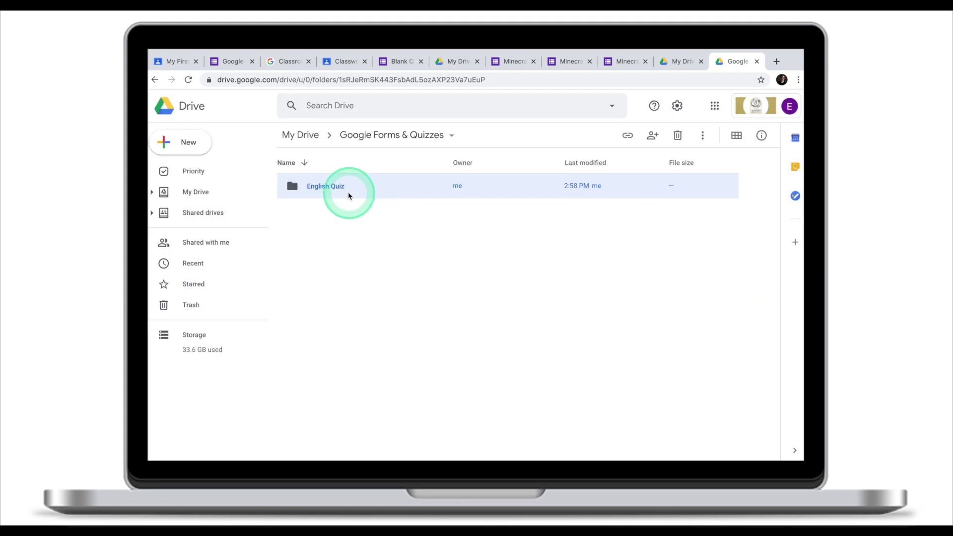
{"action": "double_click", "coordinate": [346, 191]}
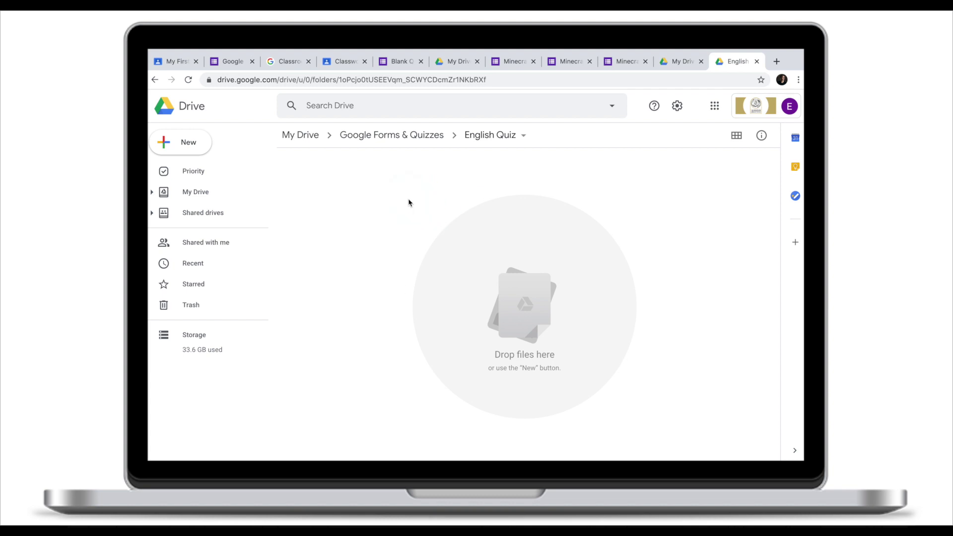
{"action": "left_click", "coordinate": [191, 146]}
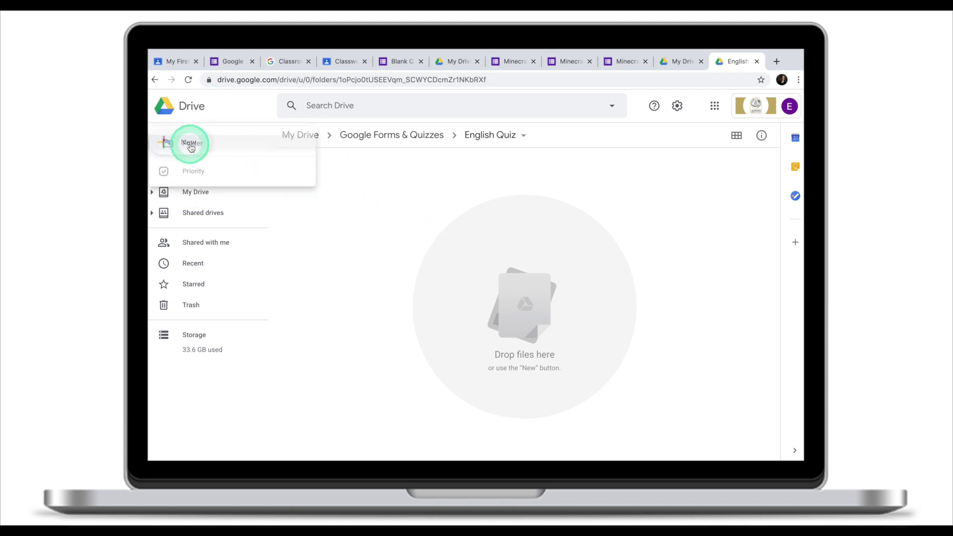
Create a new Google Form in the English Quiz folder named and titled English 7 A
{"action": "mouse_move", "coordinate": [206, 264]}
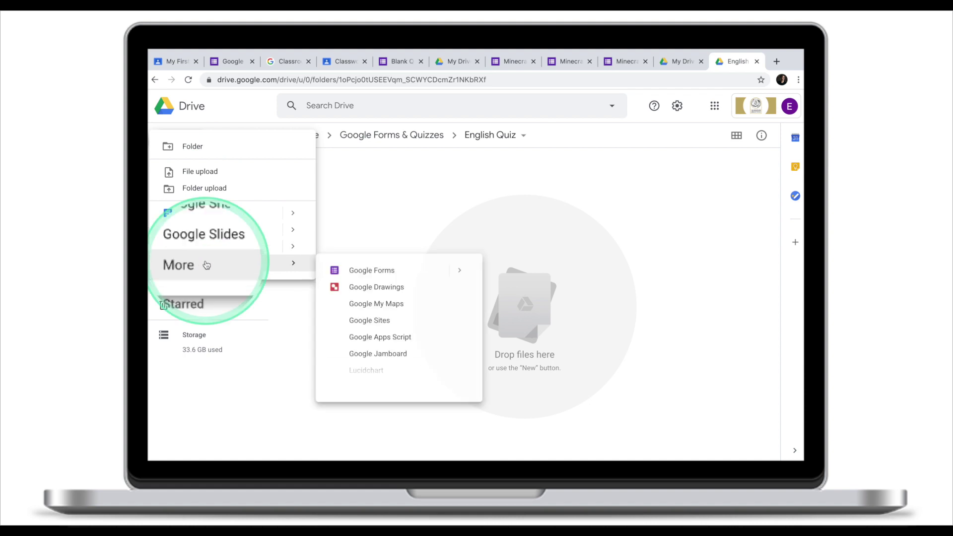
{"action": "left_click", "coordinate": [397, 271]}
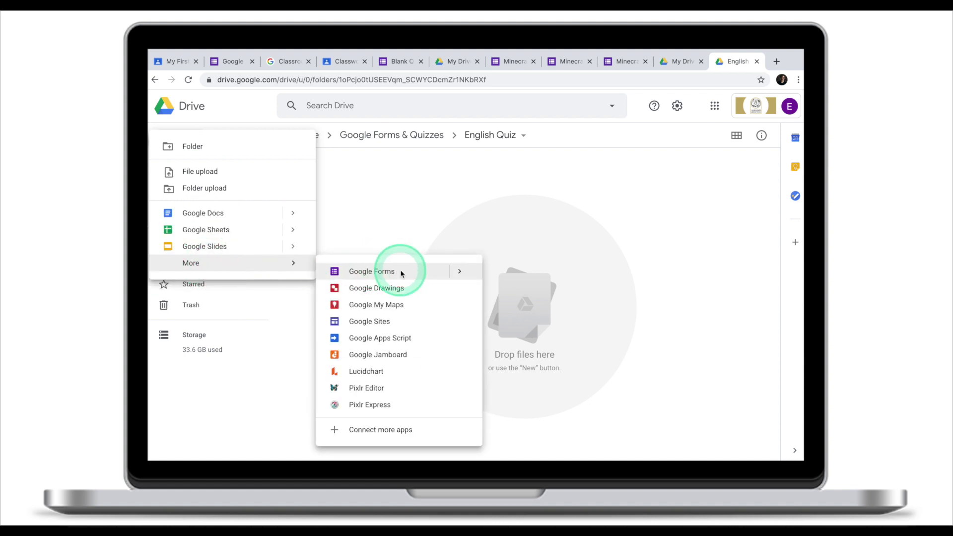
{"action": "triple_click", "coordinate": [357, 166]}
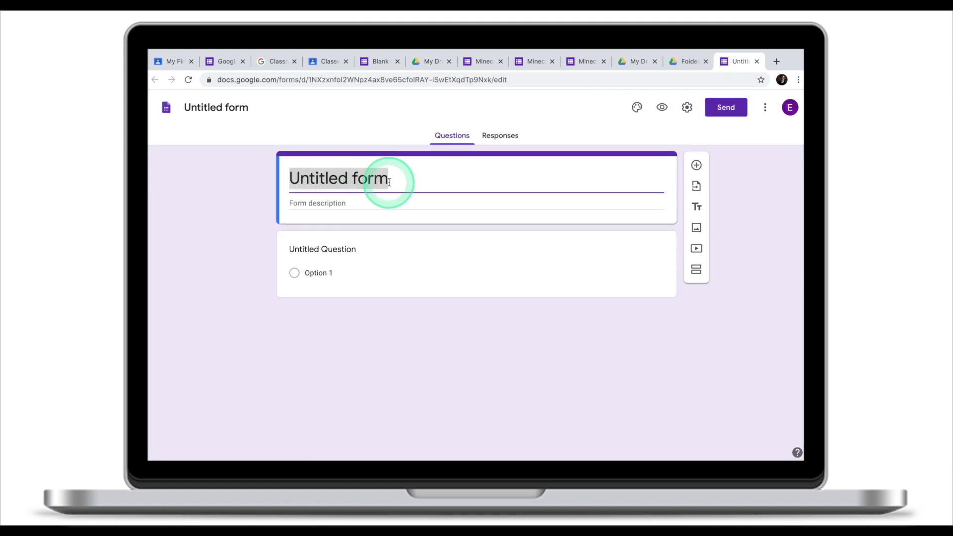
{"action": "left_click", "coordinate": [245, 106]}
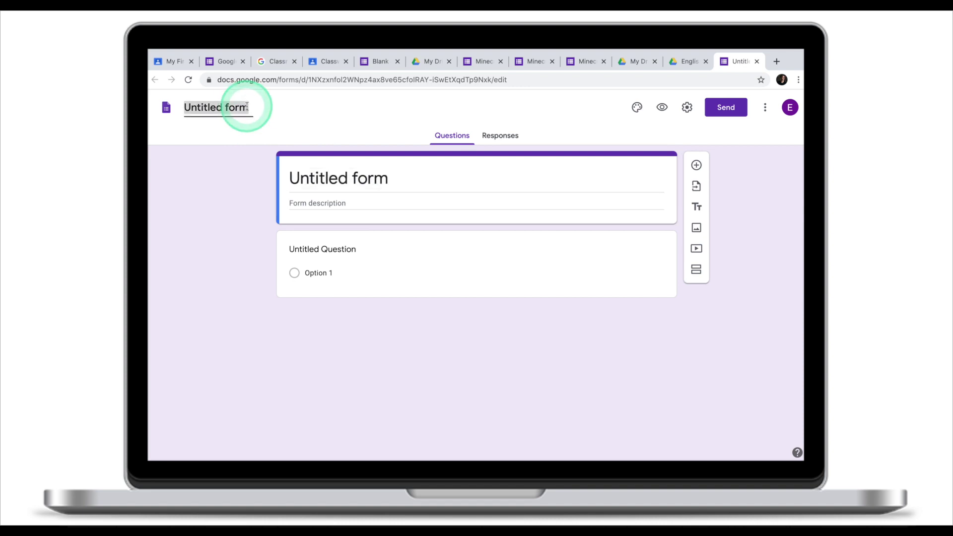
{"action": "type", "text": "7 A"}
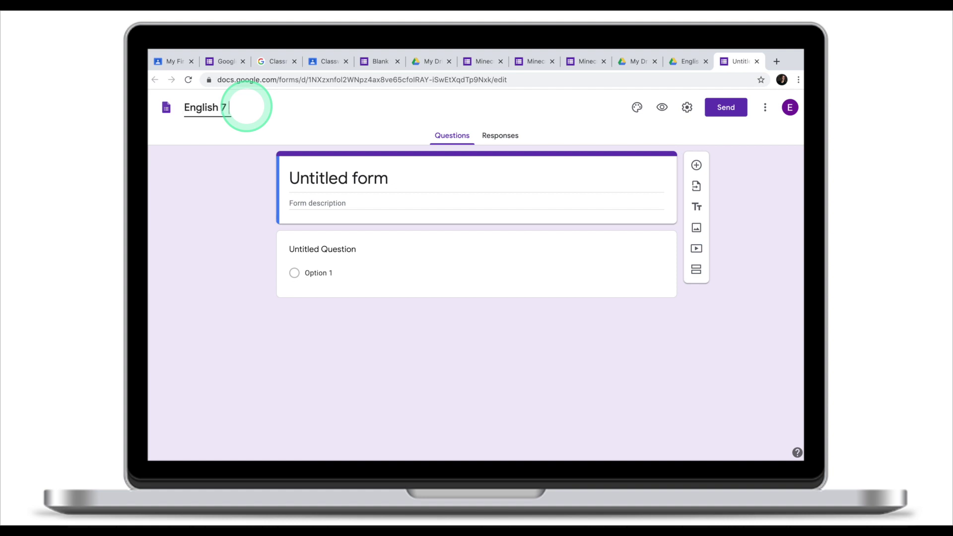
{"action": "left_click", "coordinate": [347, 178]}
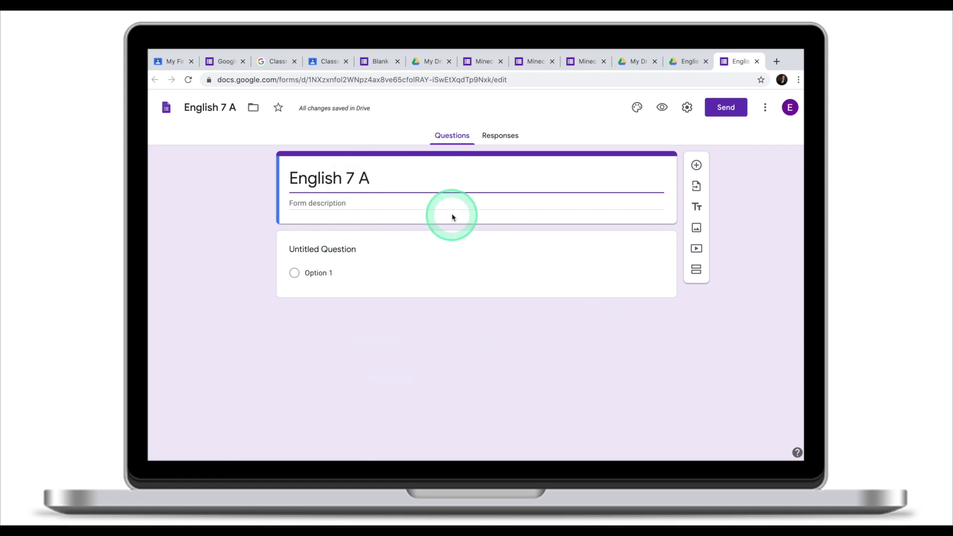
{"action": "left_click", "coordinate": [757, 62]}
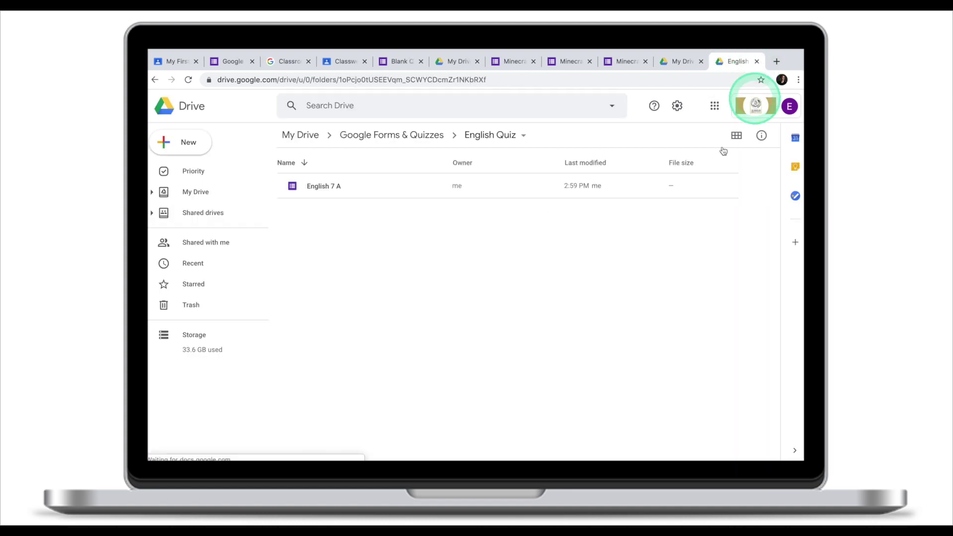
Duplicate English 7 A and rename the copy English 7 B
{"action": "left_click", "coordinate": [333, 189]}
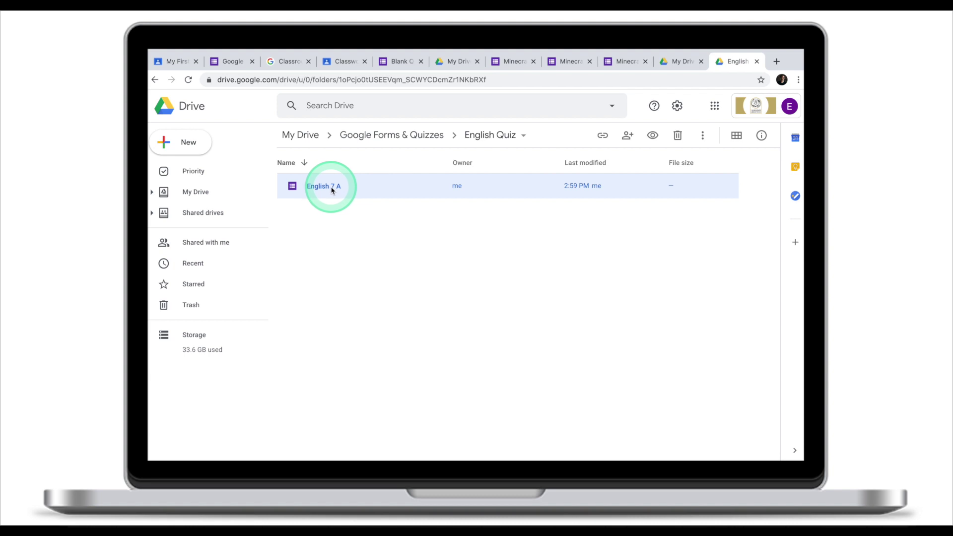
{"action": "right_click", "coordinate": [333, 190]}
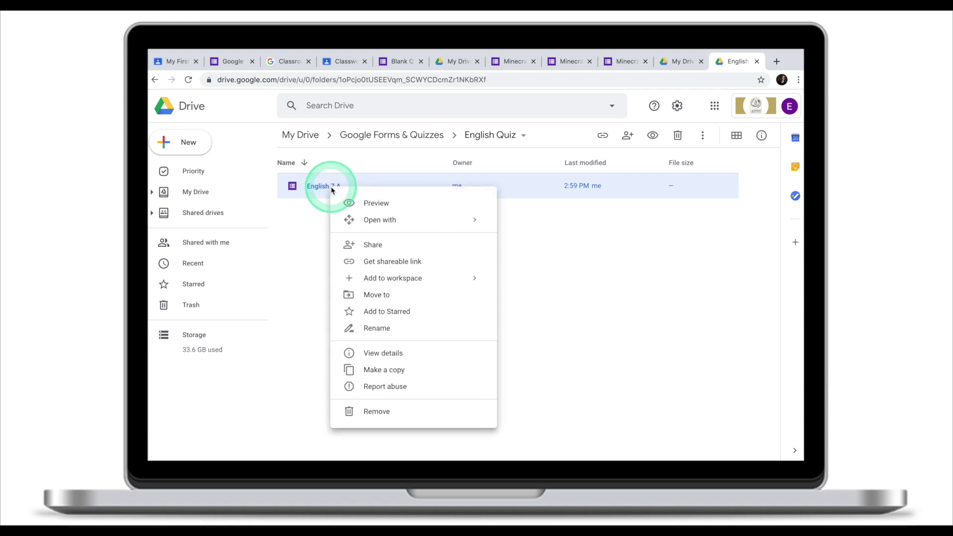
{"action": "left_click", "coordinate": [436, 370]}
{"action": "left_click", "coordinate": [339, 191]}
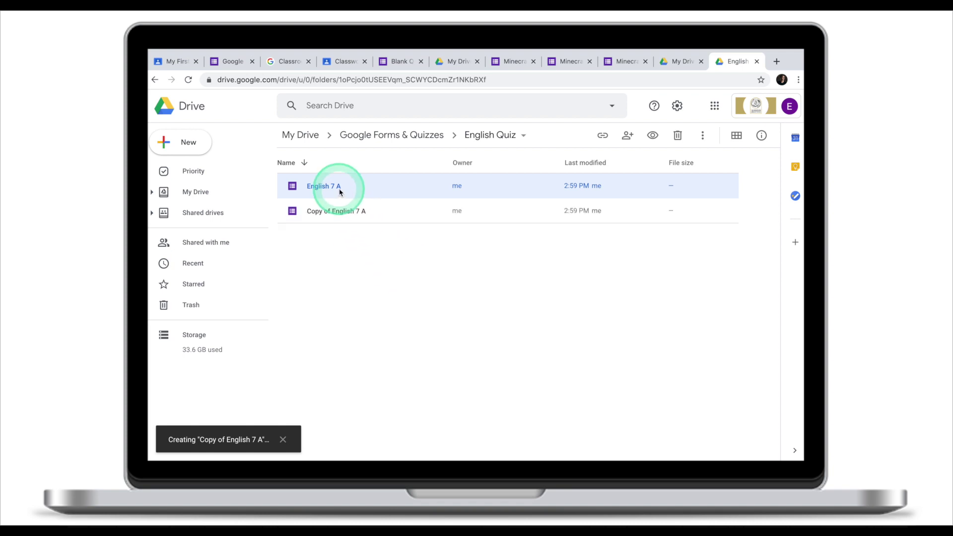
{"action": "right_click", "coordinate": [336, 215]}
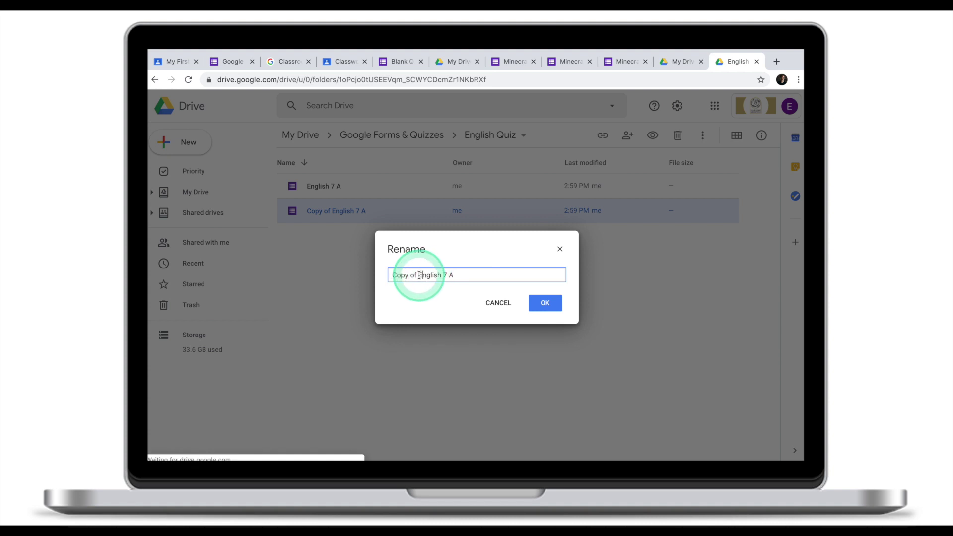
{"action": "left_click_drag", "start_coordinate": [418, 276], "coordinate": [382, 278]}
{"action": "key", "text": "BackSpace"}
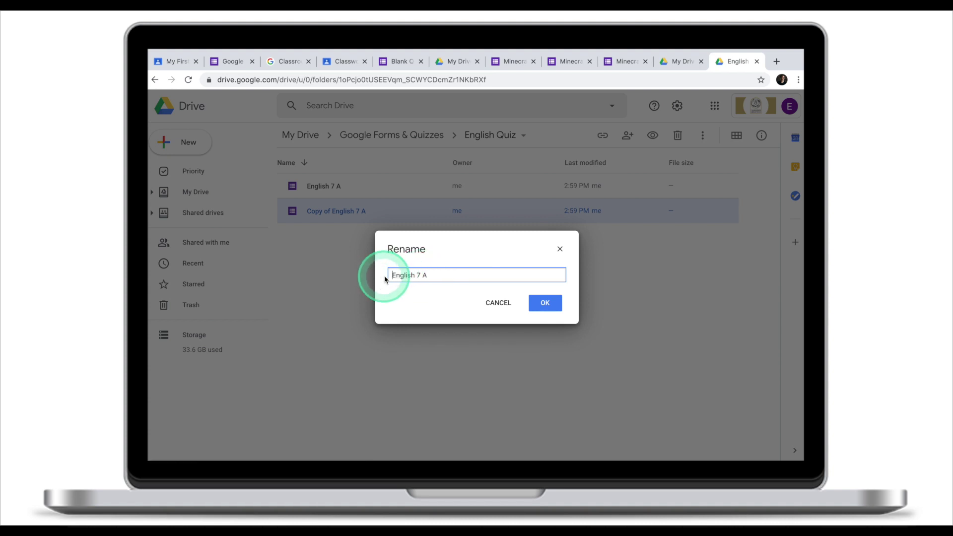
{"action": "left_click", "coordinate": [425, 276]}
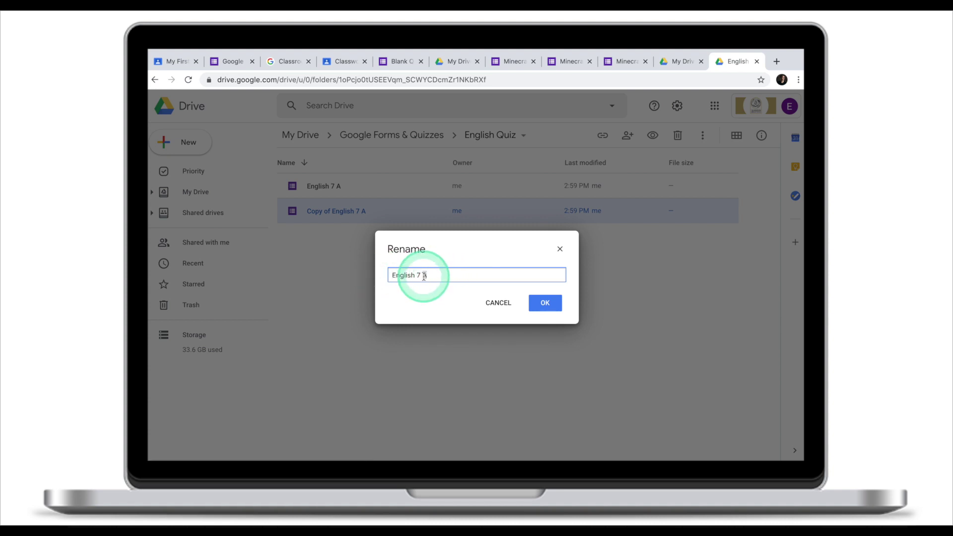
{"action": "type", "text": "B"}
{"action": "left_click", "coordinate": [544, 302]}
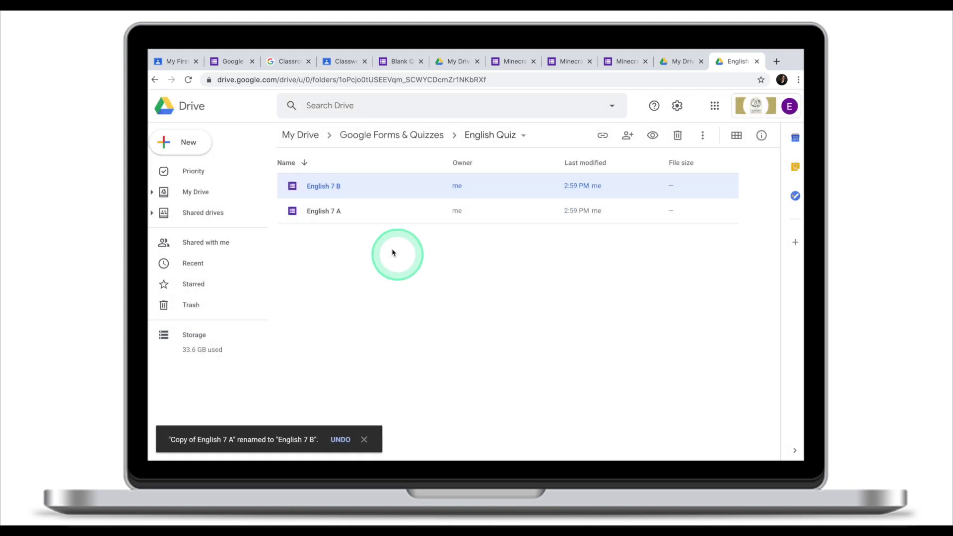
{"action": "left_click", "coordinate": [385, 249]}
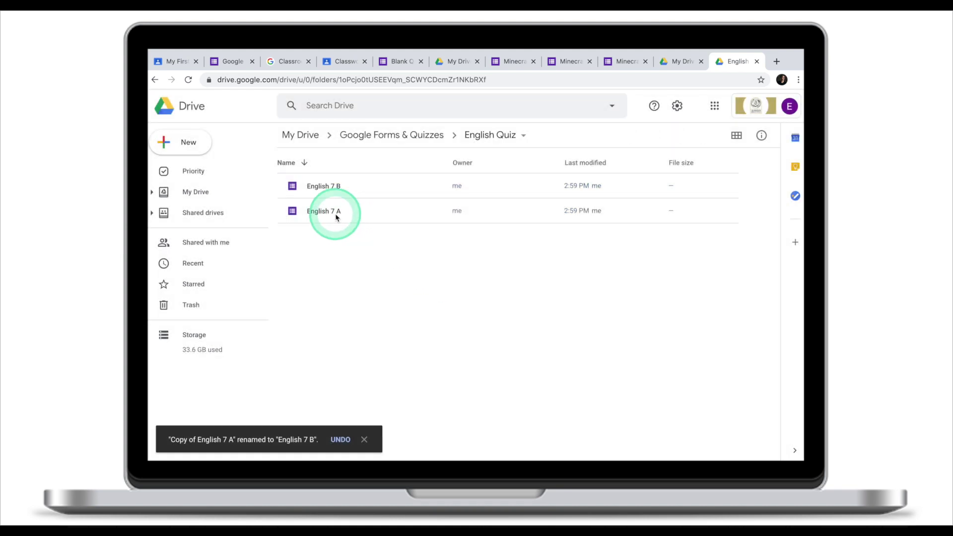
Duplicate English 7 B and rename the copy English 7 C
{"action": "right_click", "coordinate": [335, 188]}
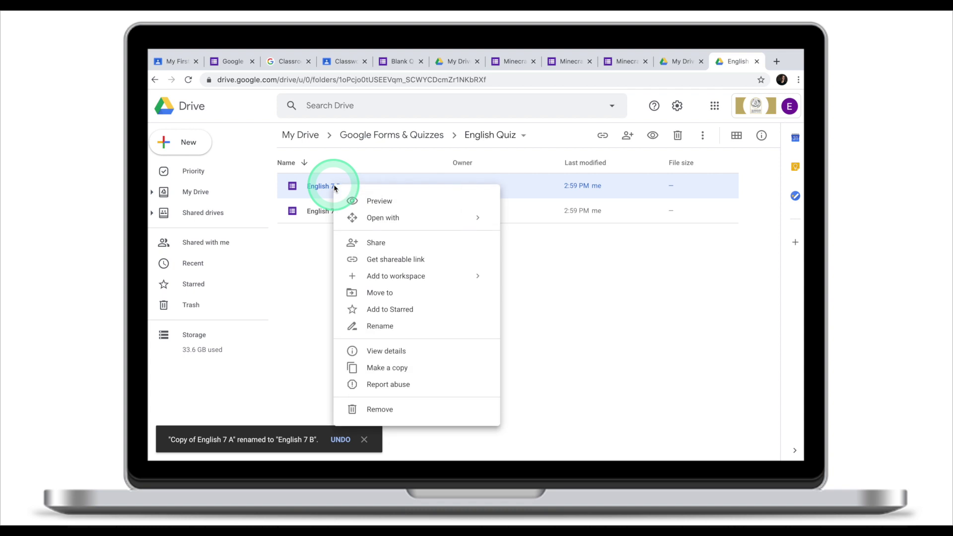
{"action": "left_click", "coordinate": [399, 369]}
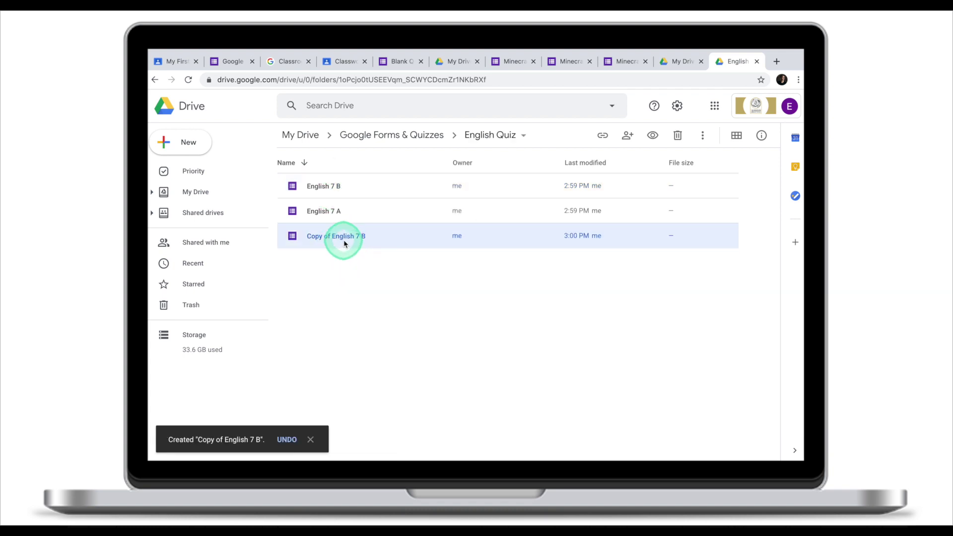
{"action": "right_click", "coordinate": [344, 243]}
{"action": "left_click", "coordinate": [422, 363]}
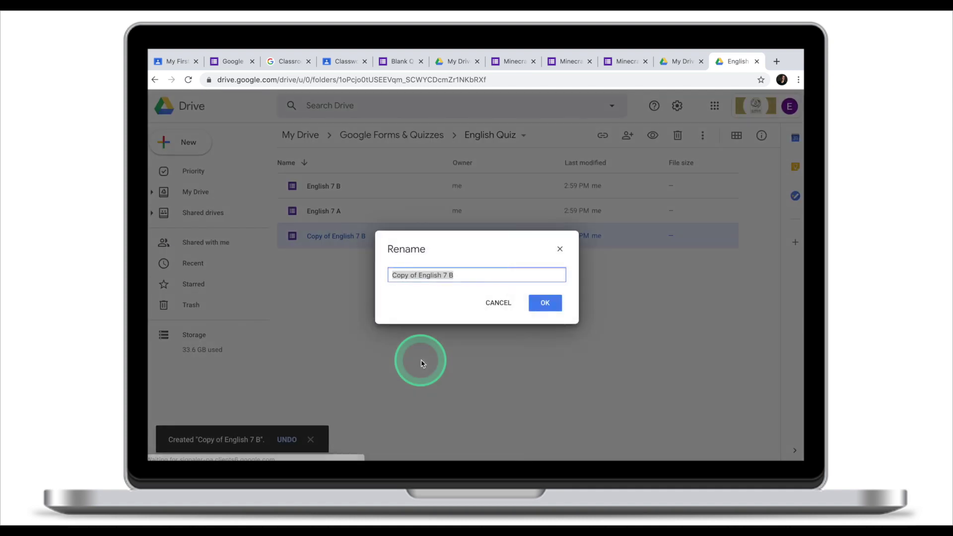
{"action": "left_click", "coordinate": [412, 275]}
{"action": "left_click", "coordinate": [417, 275]}
{"action": "key", "text": "BackSpace"}
{"action": "key", "text": "BackSpace"}
{"action": "key", "text": "BackSpace"}
{"action": "key", "text": "BackSpace"}
{"action": "key", "text": "BackSpace"}
{"action": "key", "text": "BackSpace"}
{"action": "key", "text": "BackSpace"}
{"action": "key", "text": "BackSpace"}
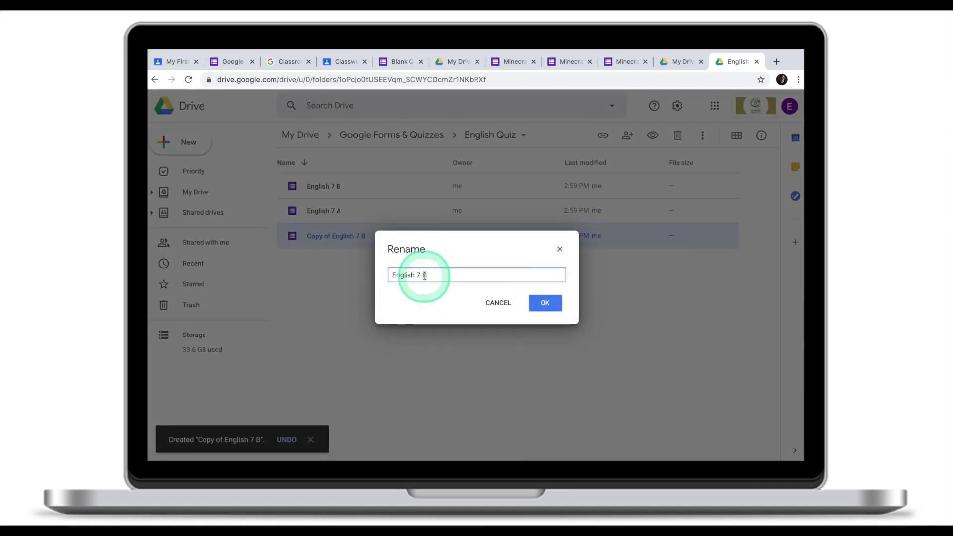
{"action": "key", "text": "BackSpace"}
{"action": "type", "text": "C"}
{"action": "left_click", "coordinate": [545, 303]}
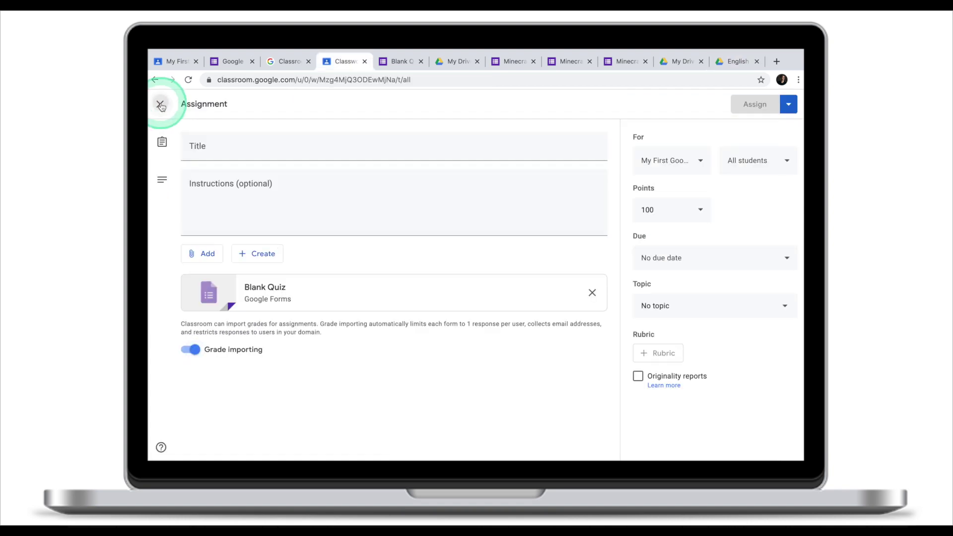
Start a new quiz assignment from Classwork and remove its default Blank Quiz attachment
{"action": "left_click", "coordinate": [160, 105]}
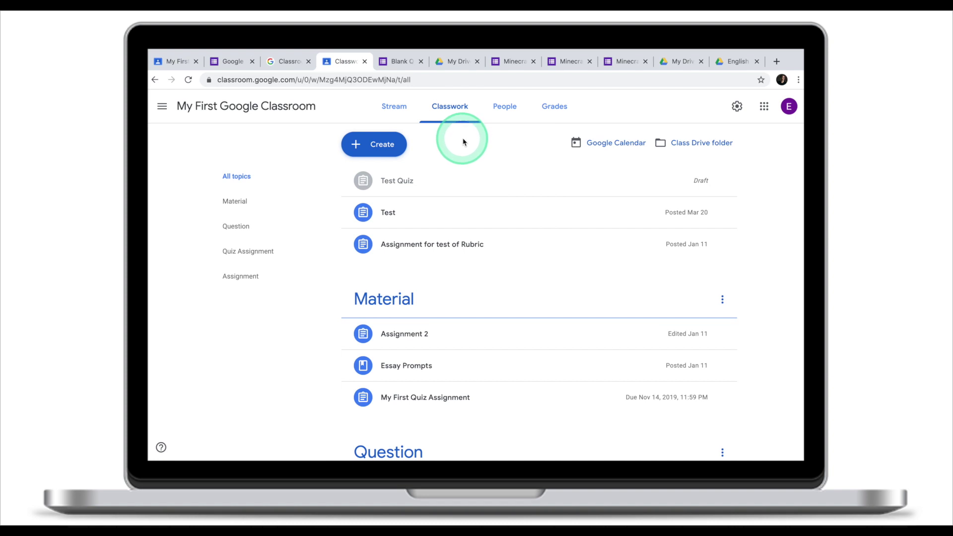
{"action": "left_click", "coordinate": [389, 145]}
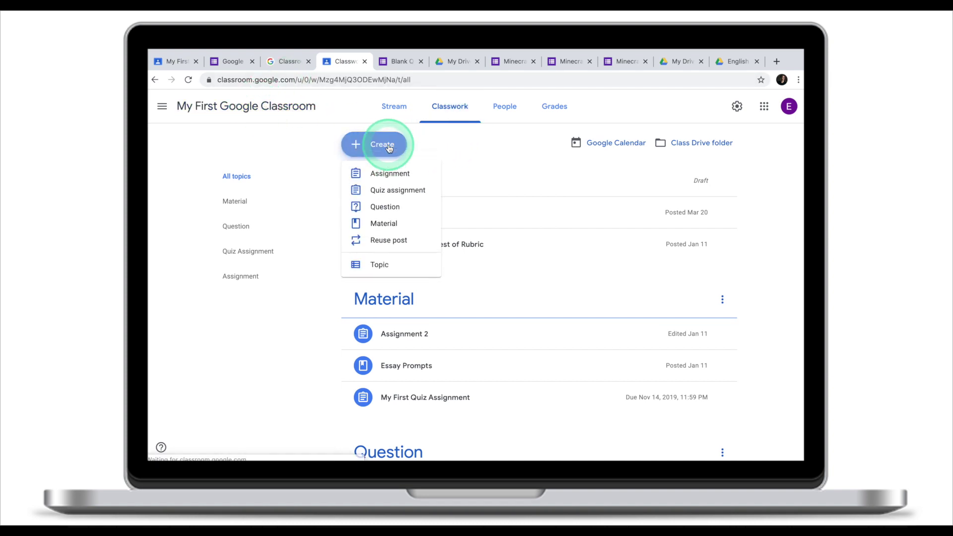
{"action": "left_click", "coordinate": [394, 191]}
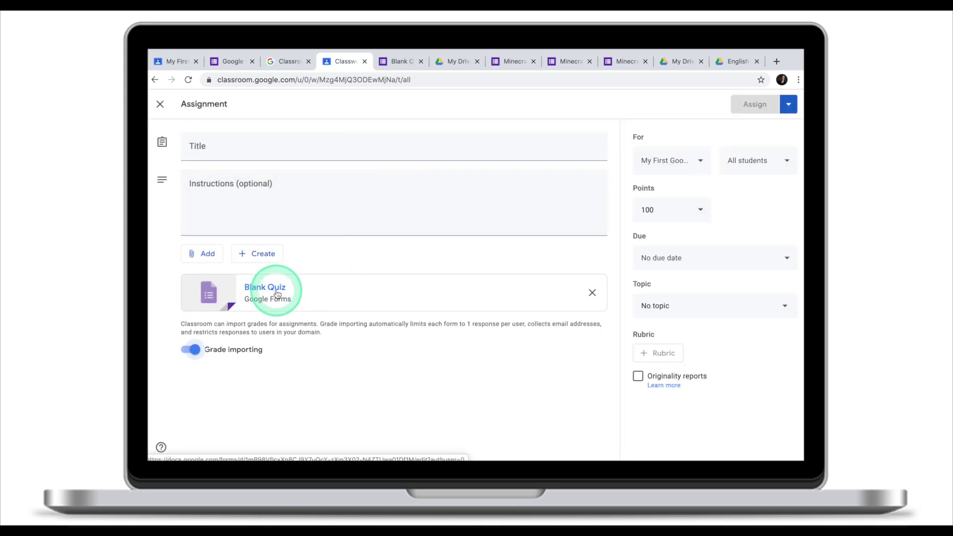
{"action": "left_click", "coordinate": [592, 304]}
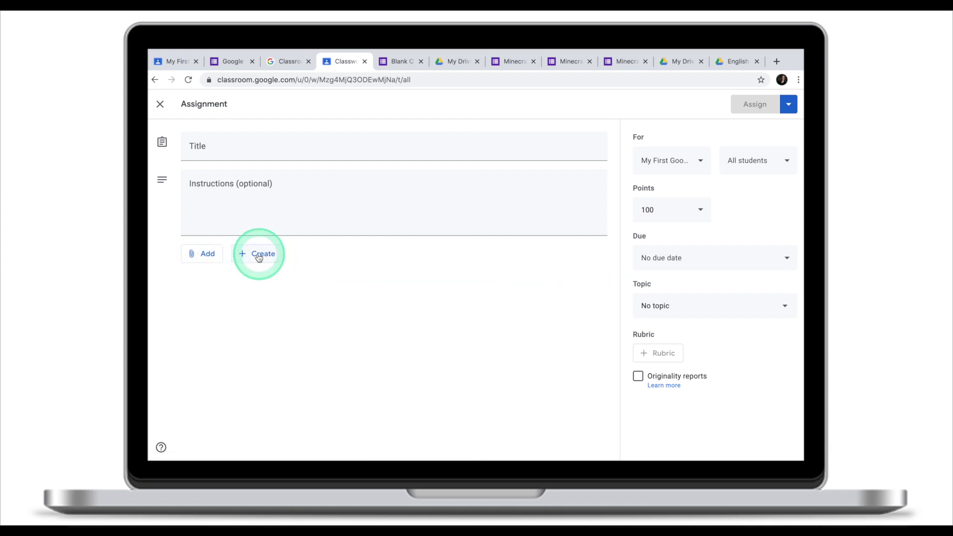
Attach English 7 A from My Drive > Google Forms & Quizzes > English Quiz
{"action": "left_click", "coordinate": [201, 254]}
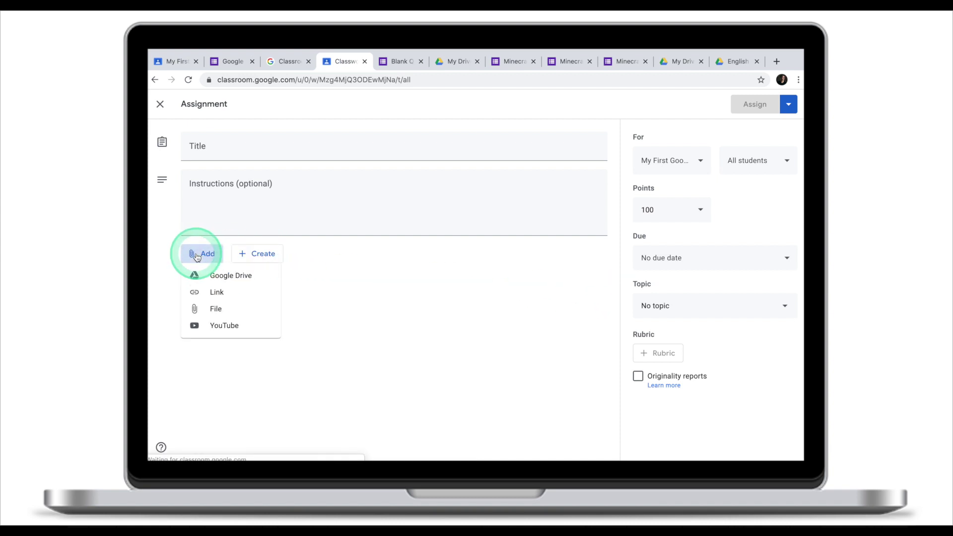
{"action": "left_click", "coordinate": [223, 278]}
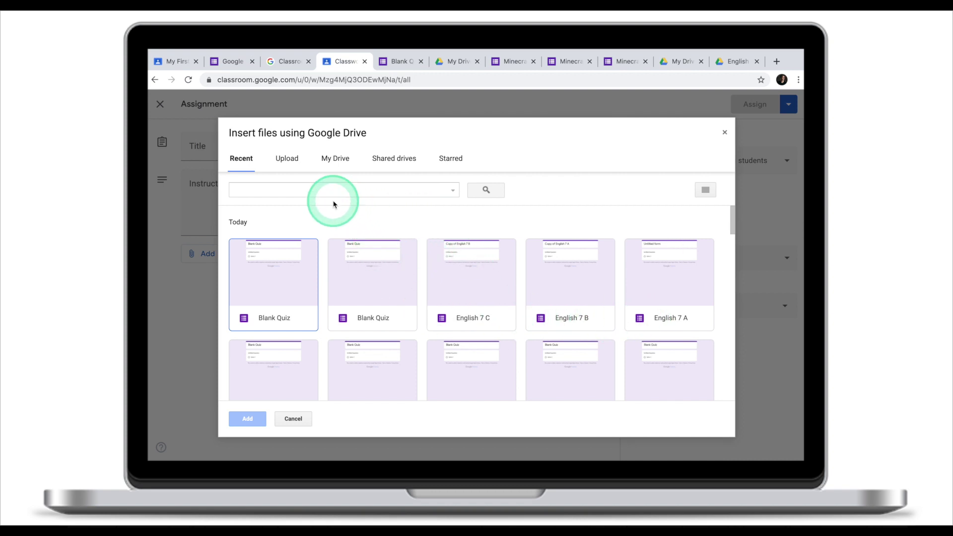
{"action": "left_click", "coordinate": [333, 164]}
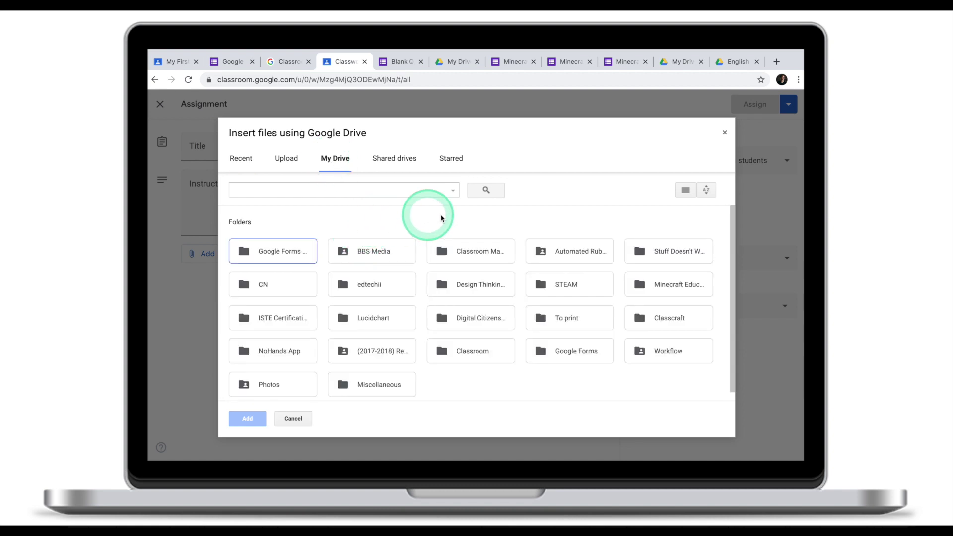
{"action": "double_click", "coordinate": [290, 254]}
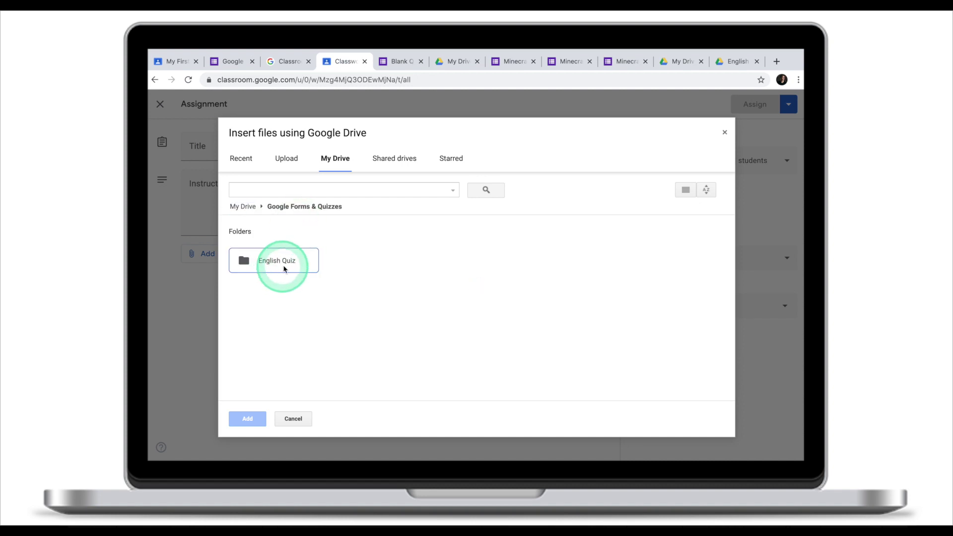
{"action": "double_click", "coordinate": [288, 267]}
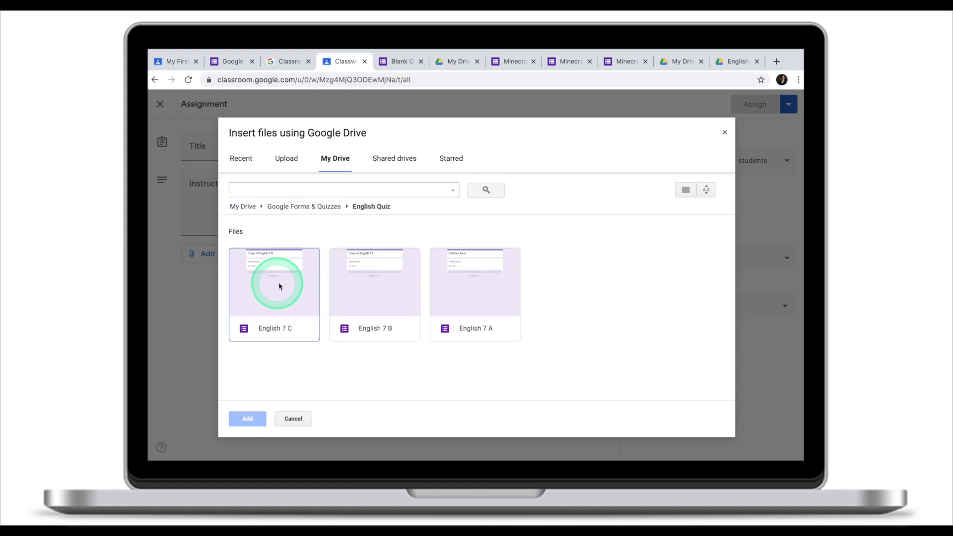
{"action": "left_click", "coordinate": [489, 290]}
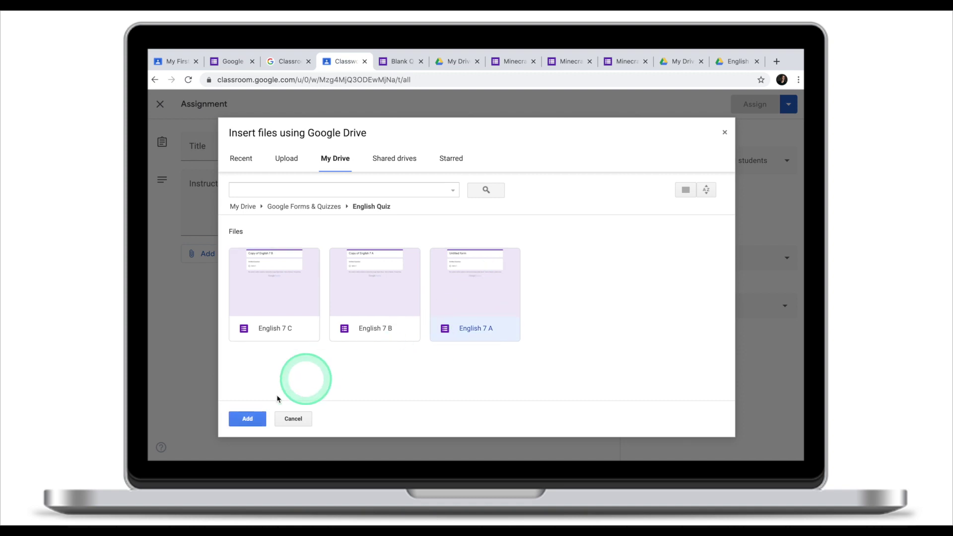
{"action": "left_click", "coordinate": [247, 418]}
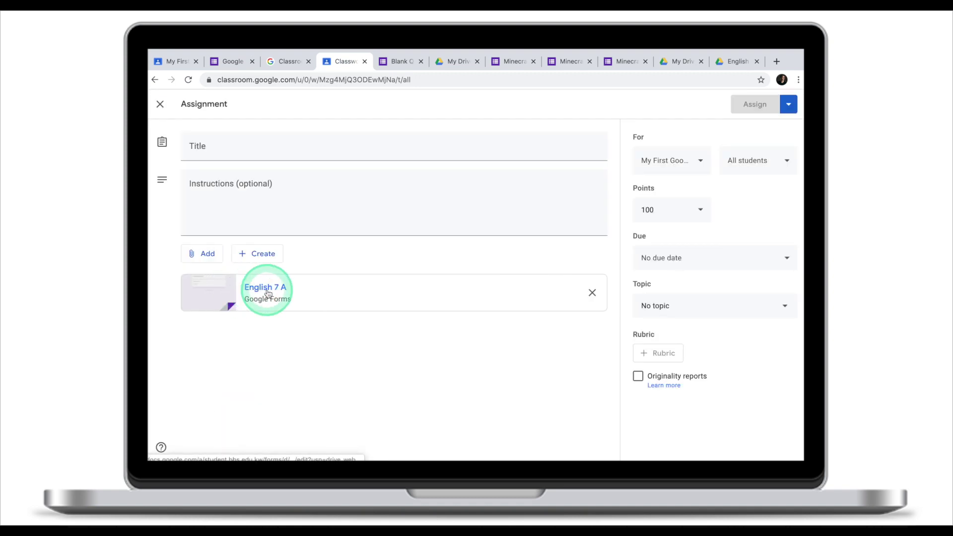
Review the assignment's class list, leave the title as Title, and close the editor as a draft
{"action": "left_click", "coordinate": [655, 161]}
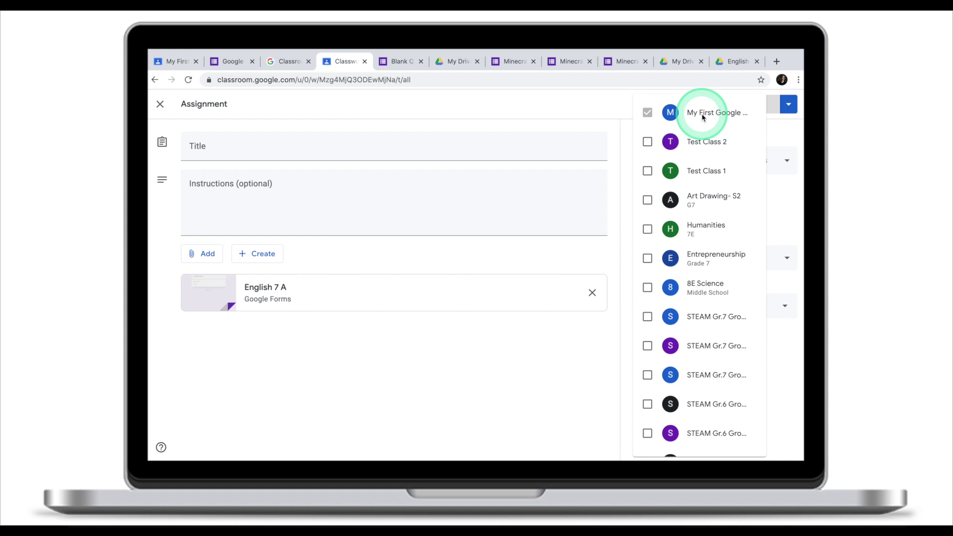
{"action": "left_click", "coordinate": [619, 107]}
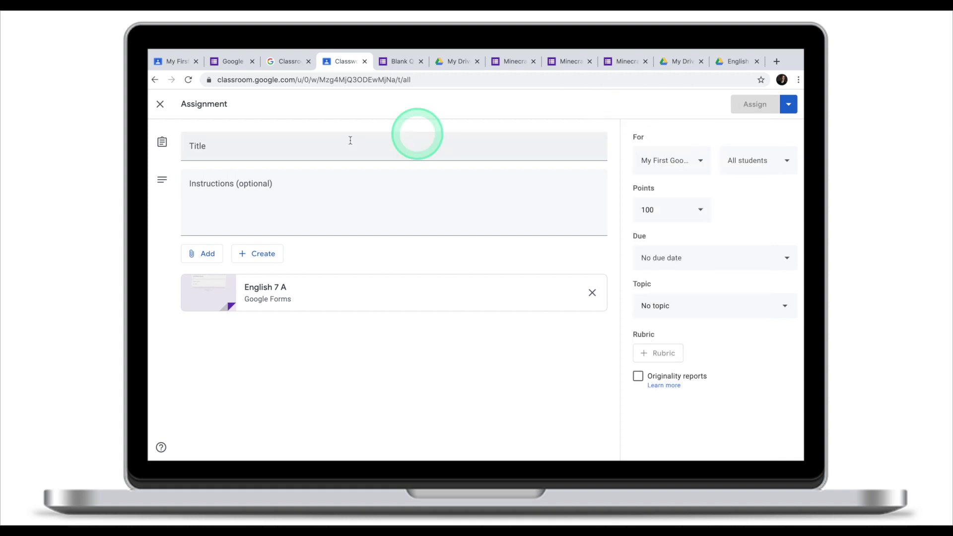
{"action": "left_click", "coordinate": [248, 149]}
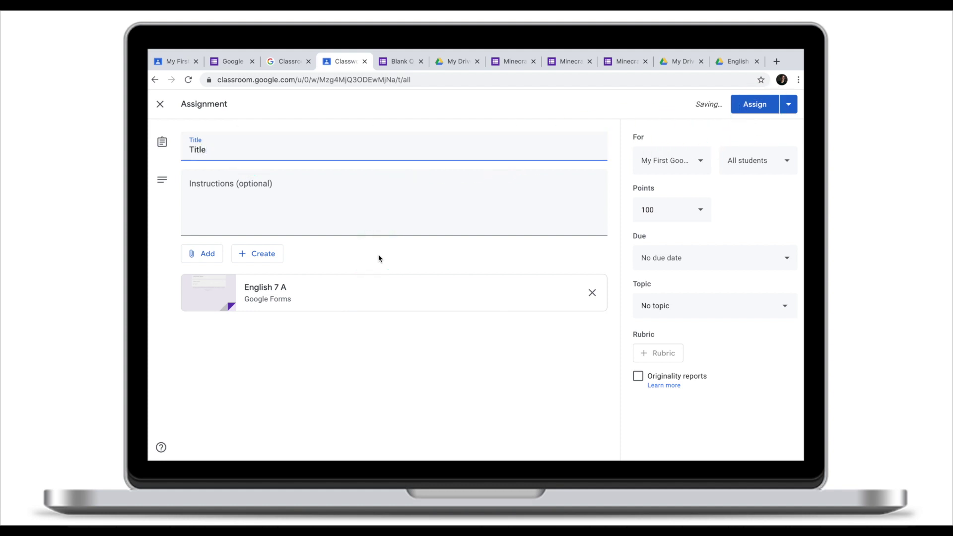
{"action": "left_click", "coordinate": [160, 104]}
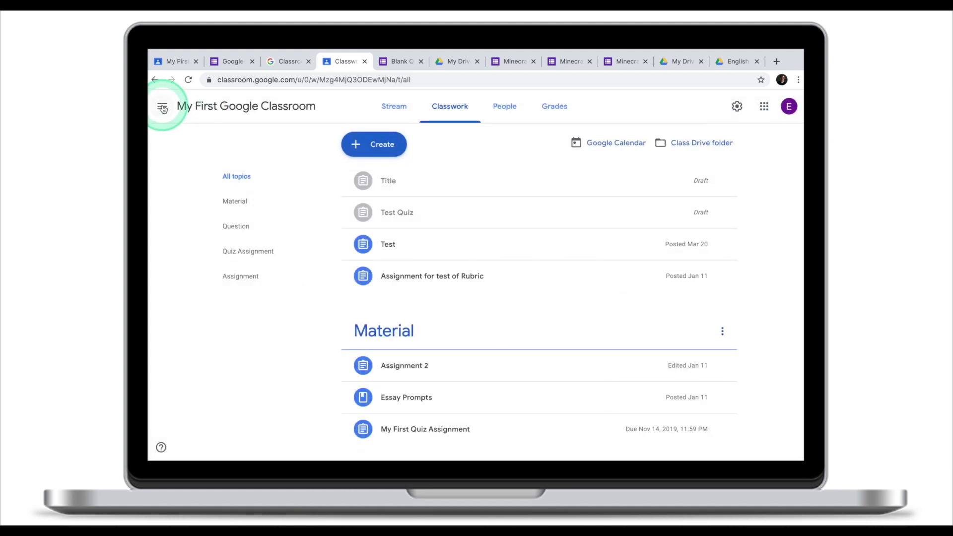
Switch to Test Class 1's Classwork page
{"action": "left_click", "coordinate": [159, 106]}
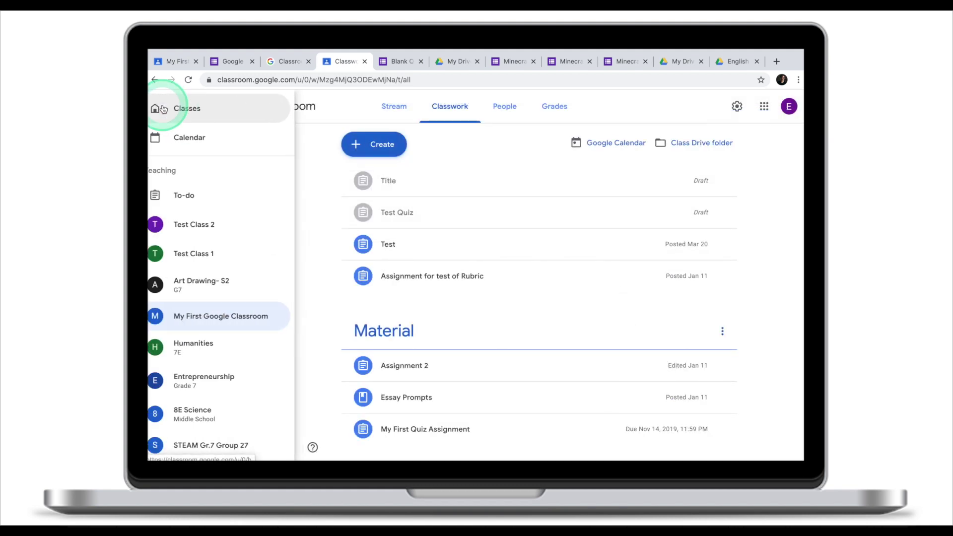
{"action": "left_click", "coordinate": [246, 254]}
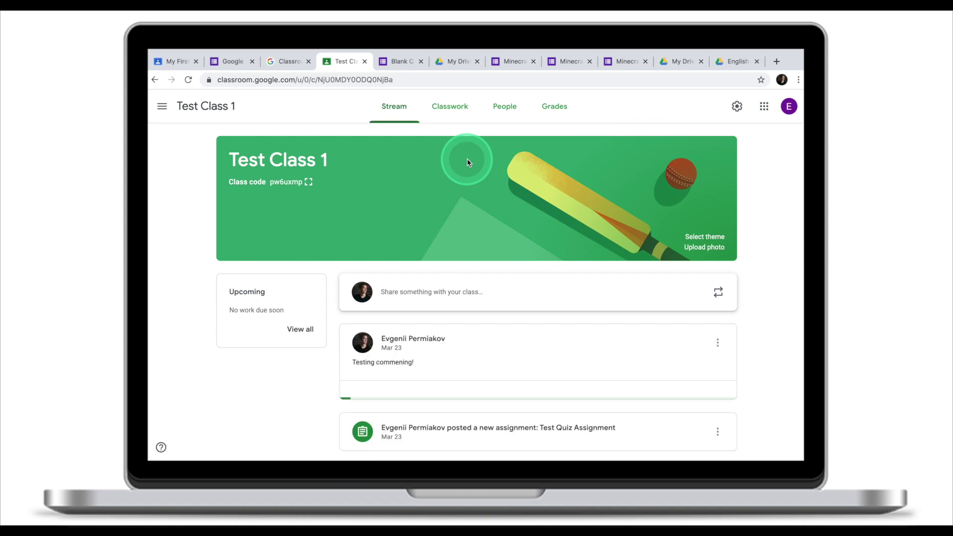
{"action": "left_click", "coordinate": [458, 111]}
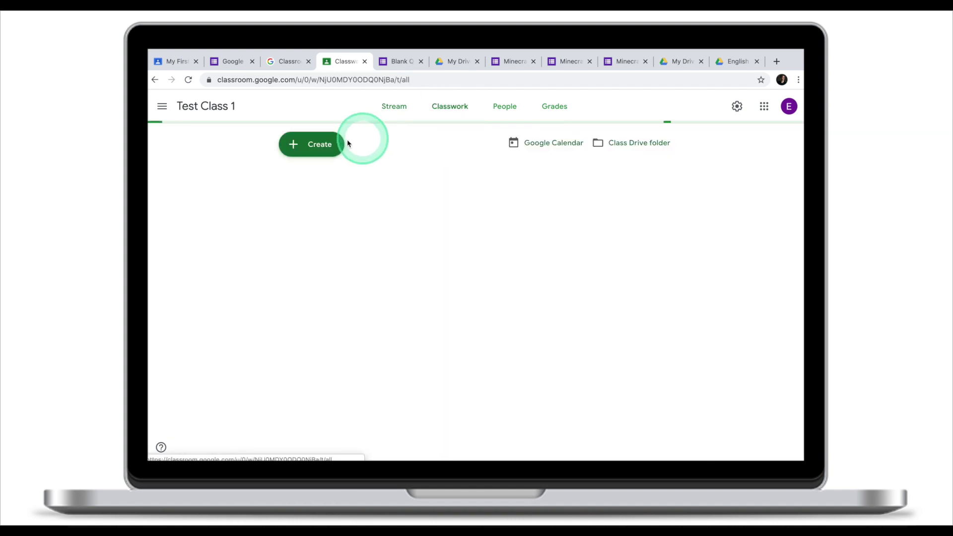
Create a quiz assignment titled Title and remove its Blank Quiz form
{"action": "left_click", "coordinate": [315, 146]}
{"action": "left_click", "coordinate": [332, 192]}
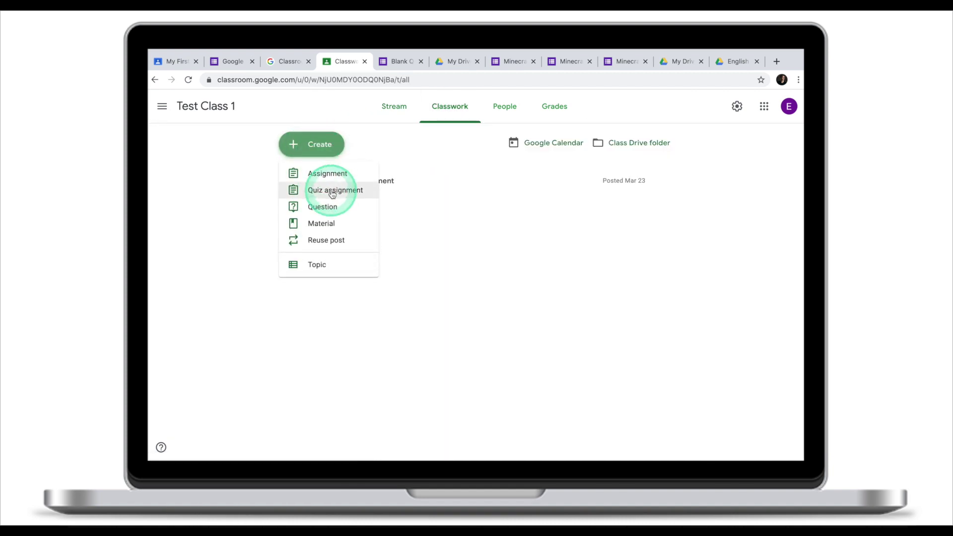
{"action": "left_click", "coordinate": [203, 147]}
{"action": "type", "text": "T"}
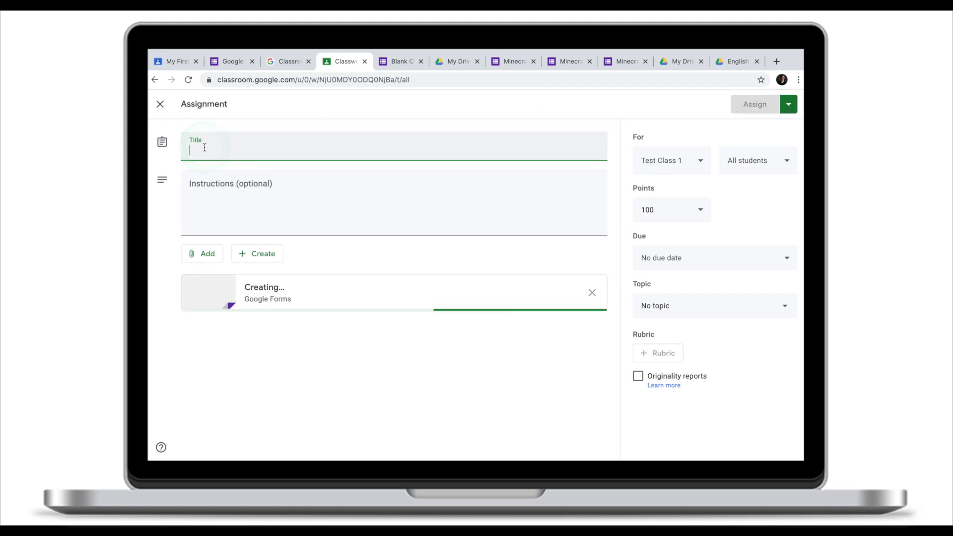
{"action": "type", "text": "itle"}
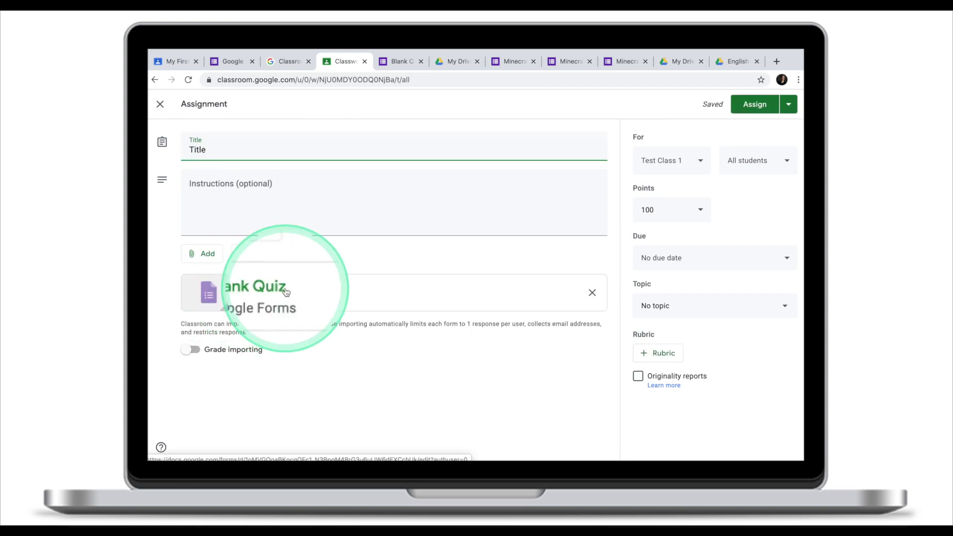
{"action": "left_click", "coordinate": [592, 292]}
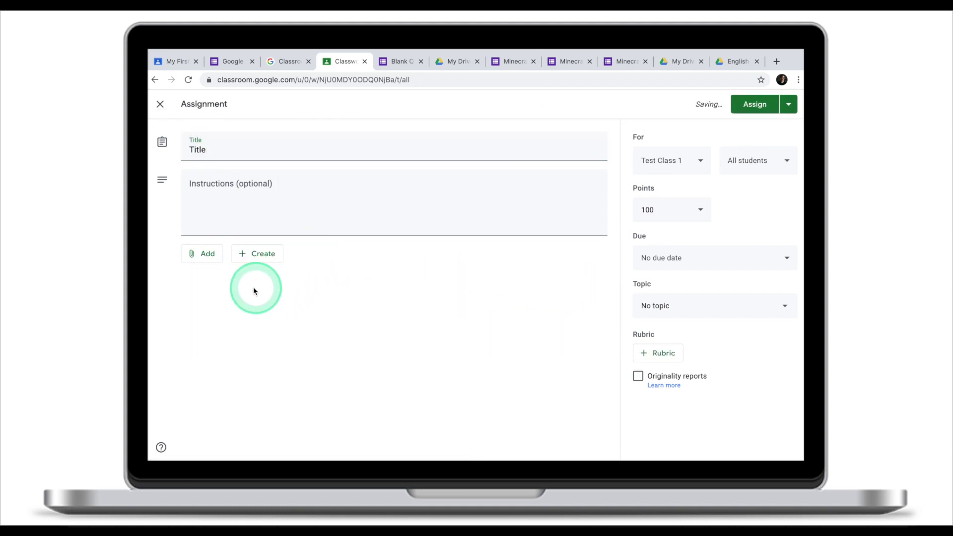
Attach the English 7 B form from Google Drive to the assignment
{"action": "left_click", "coordinate": [206, 253]}
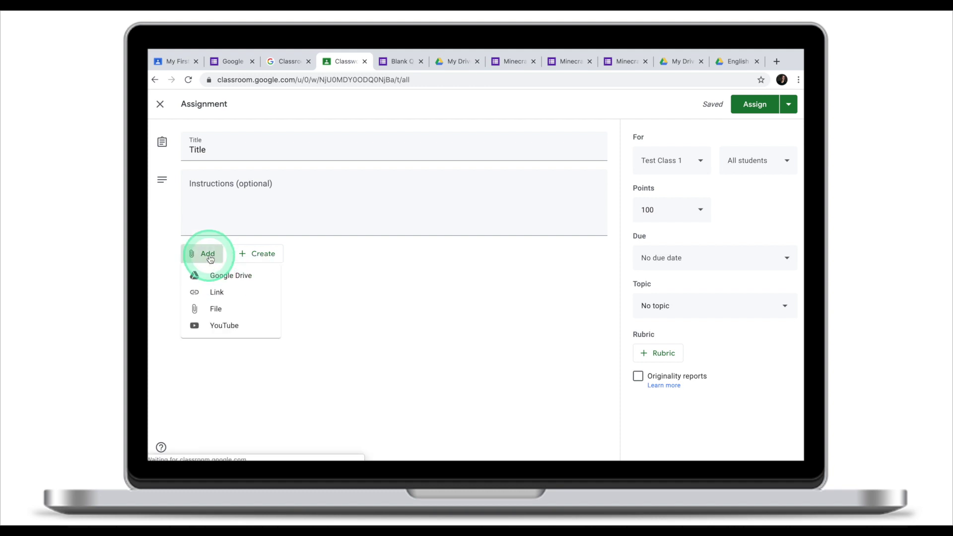
{"action": "left_click", "coordinate": [222, 276]}
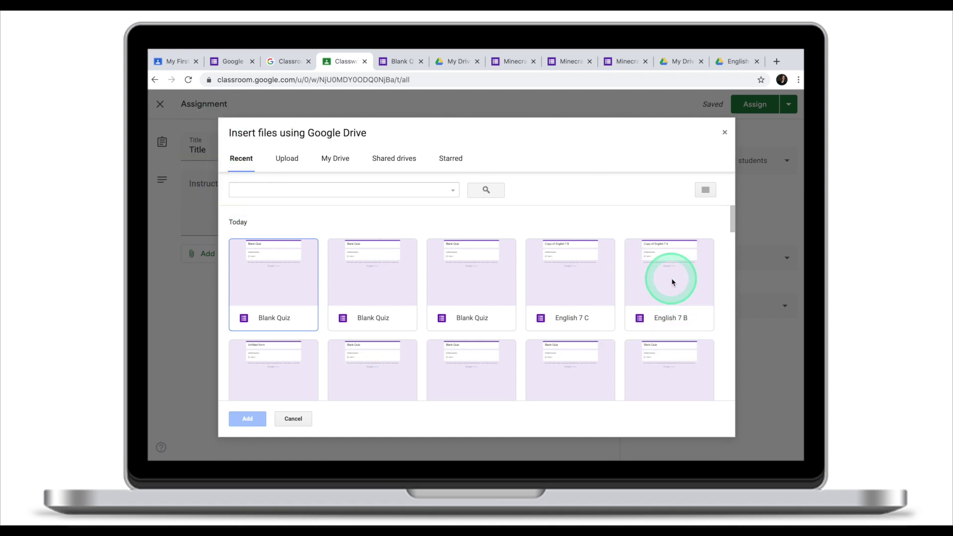
{"action": "left_click", "coordinate": [672, 282]}
{"action": "left_click", "coordinate": [247, 419]}
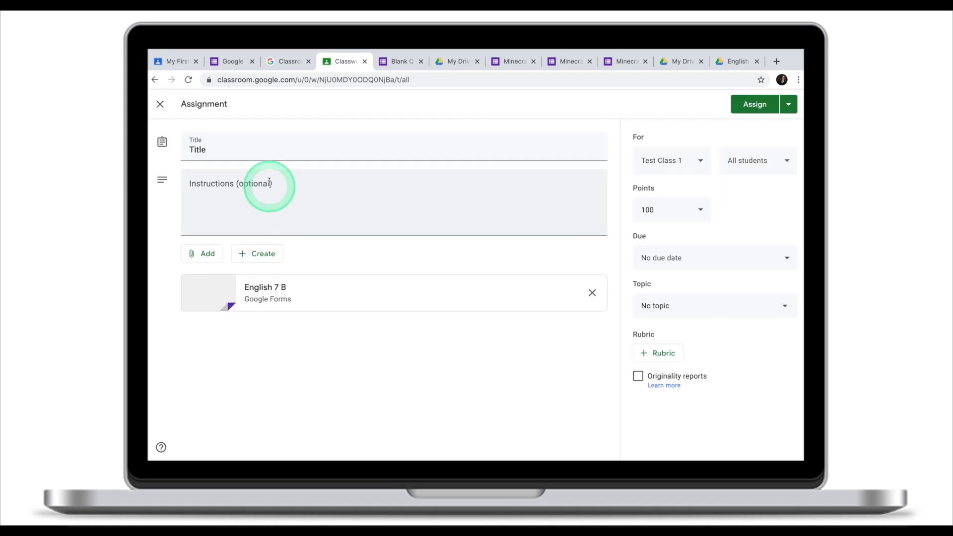
Confirm the assignment is for Test Class 1 only
{"action": "left_click", "coordinate": [681, 162]}
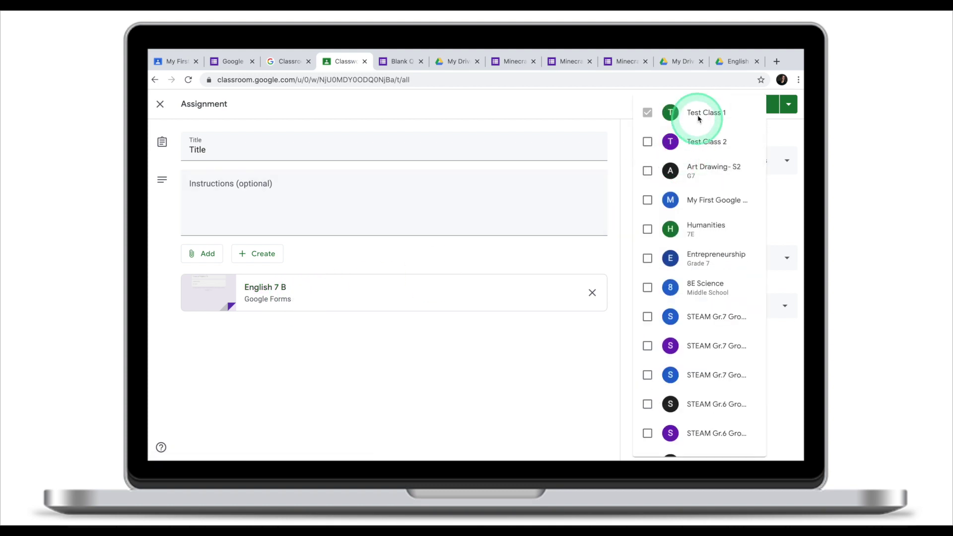
{"action": "left_click", "coordinate": [713, 114]}
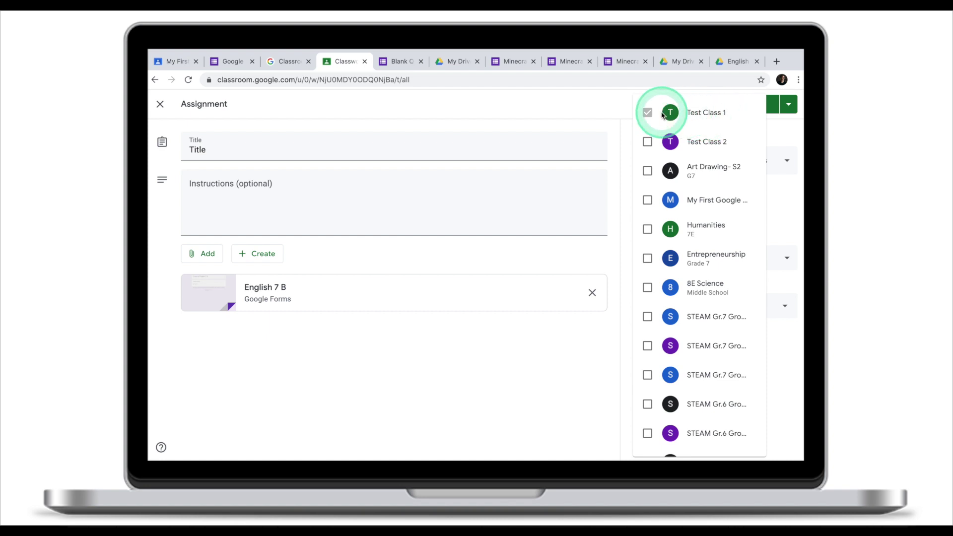
{"action": "left_click", "coordinate": [610, 105]}
{"action": "left_click", "coordinate": [224, 192]}
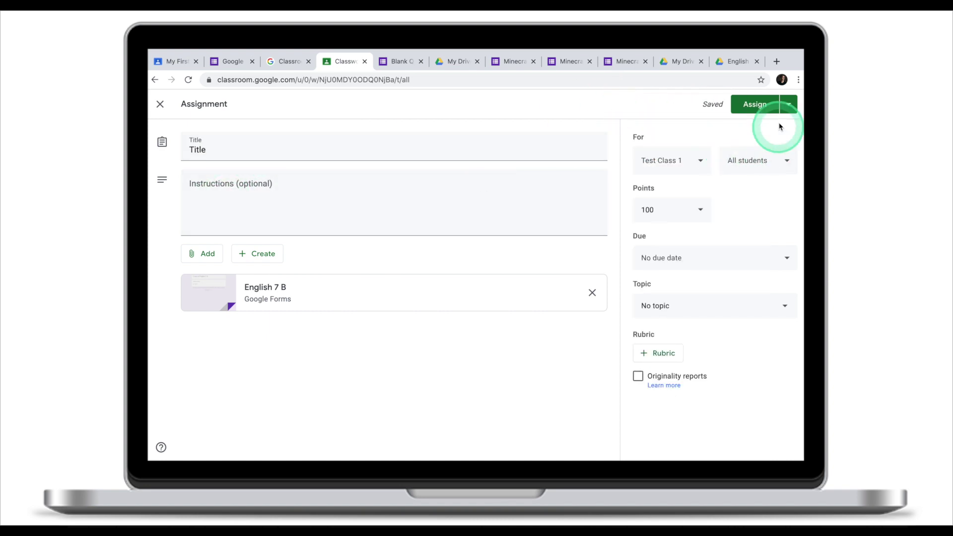
{"action": "left_click", "coordinate": [425, 170]}
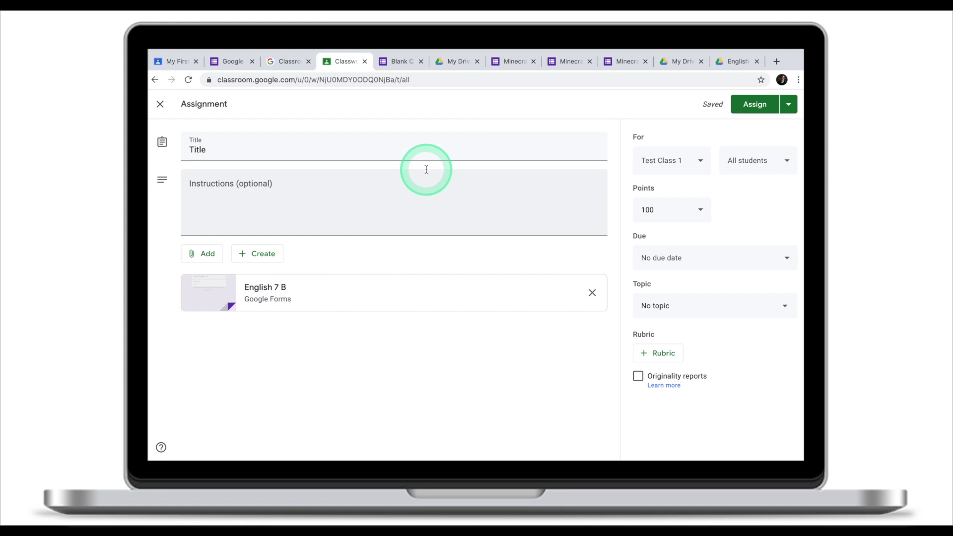